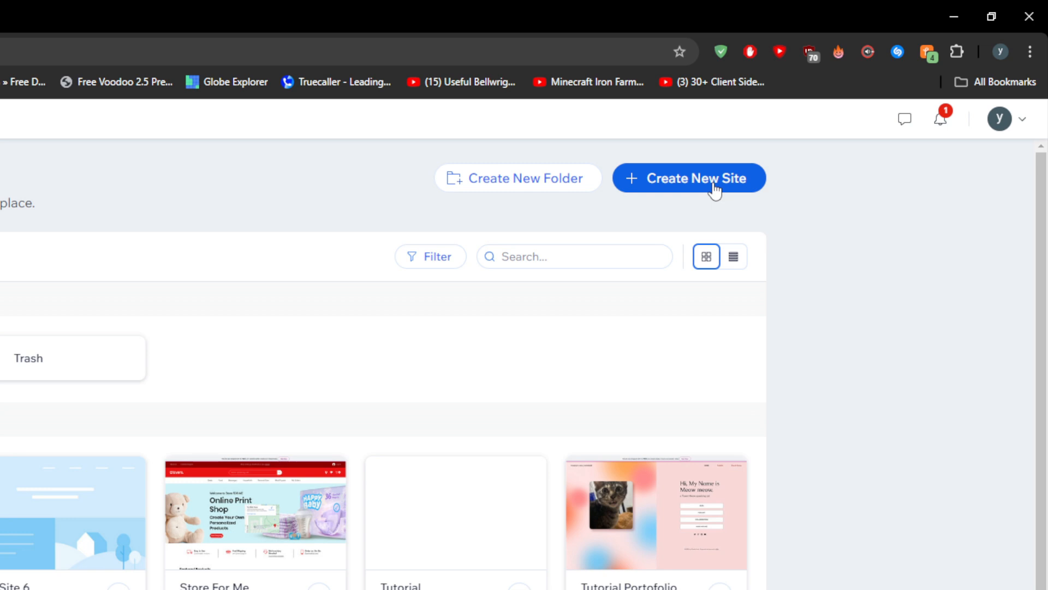
Create a new Wix site and start the AI setup chat.
click(667, 178)
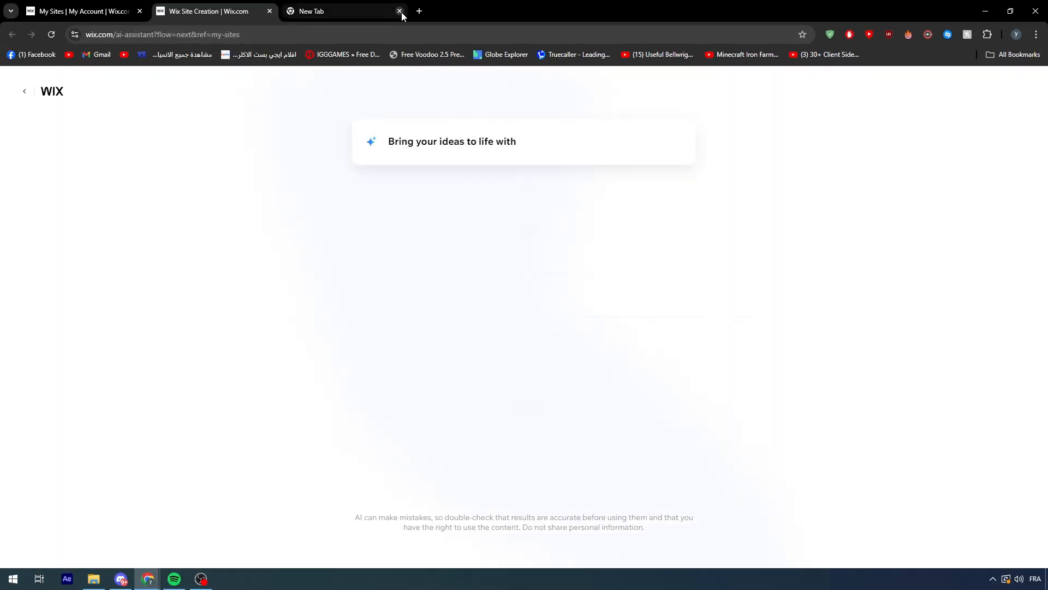
click(75, 17)
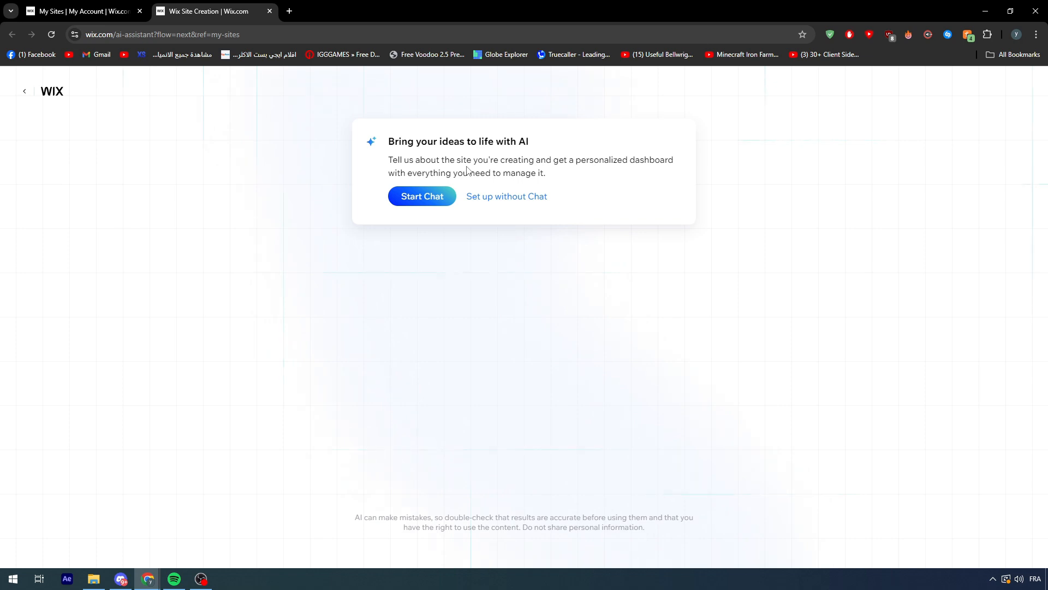
click(424, 197)
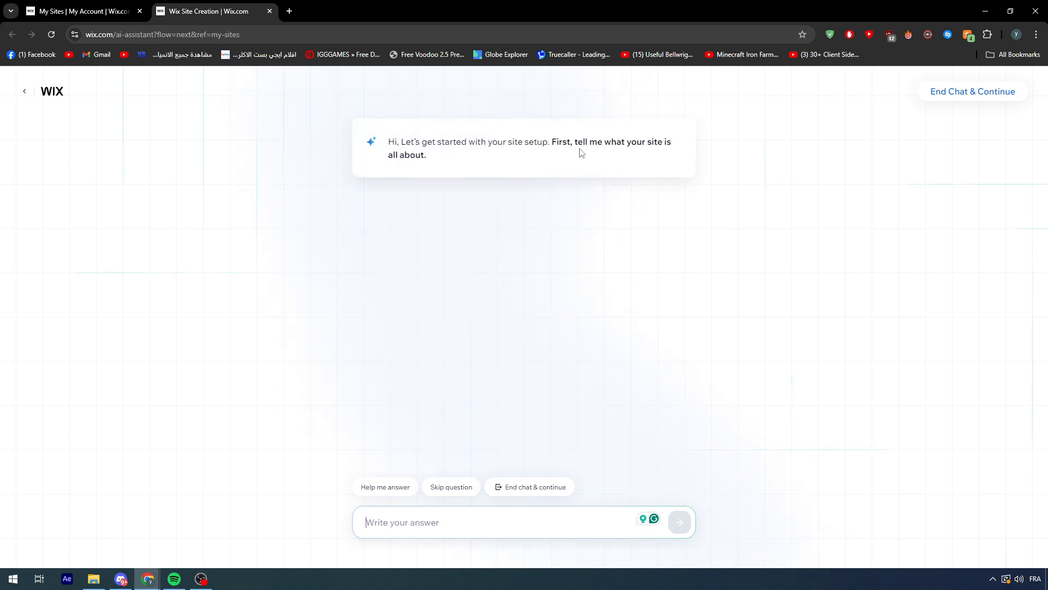
Answer the chat's question about what the site is about with "Real estate".
drag(557, 141, 637, 142)
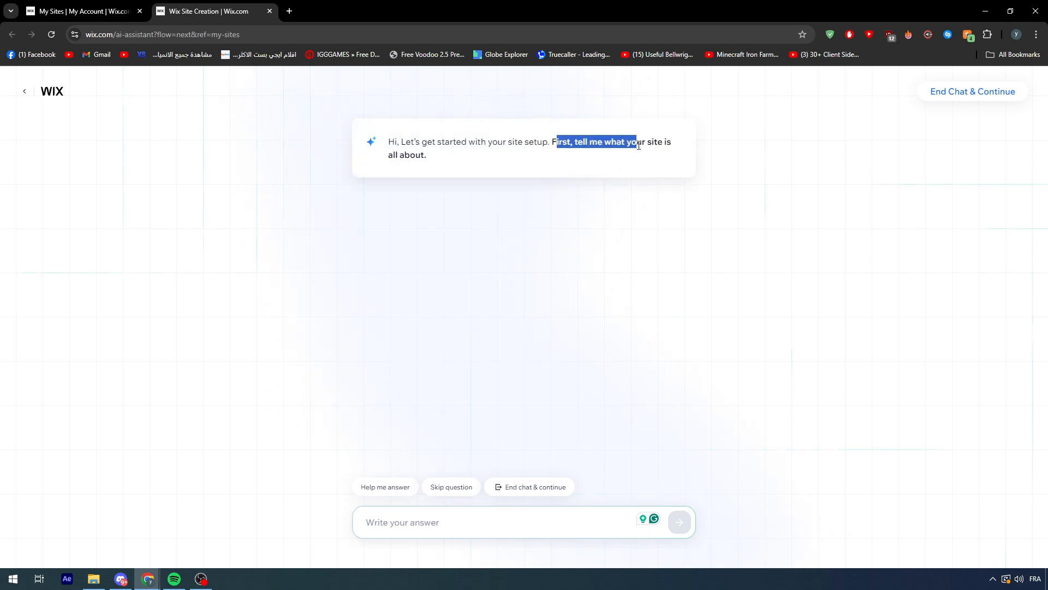
click(495, 521)
text(Real)
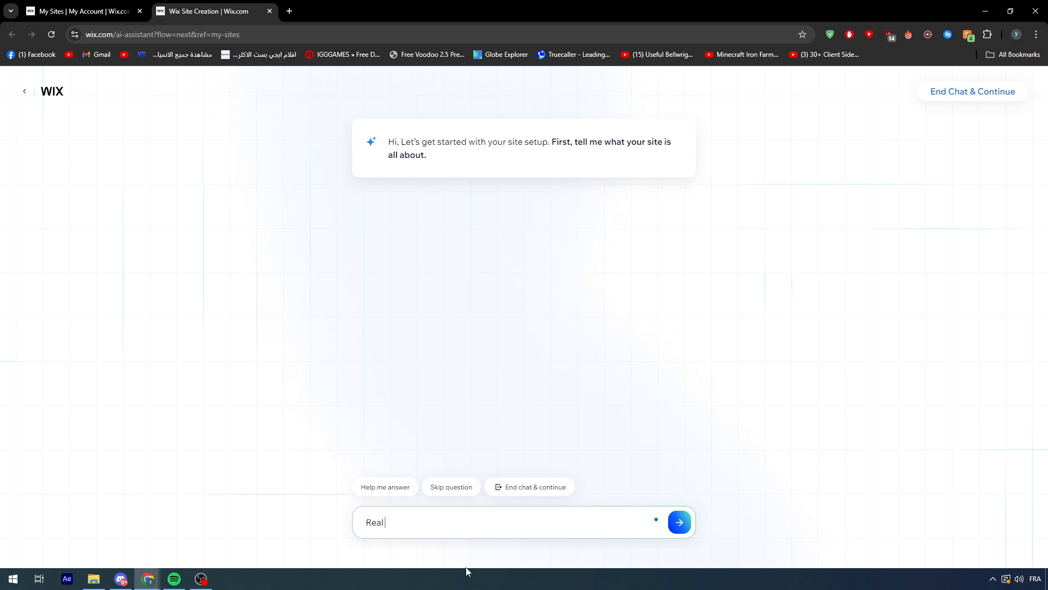
text( estate)
click(388, 522)
key(BackSpace)
mouse_move(390, 523)
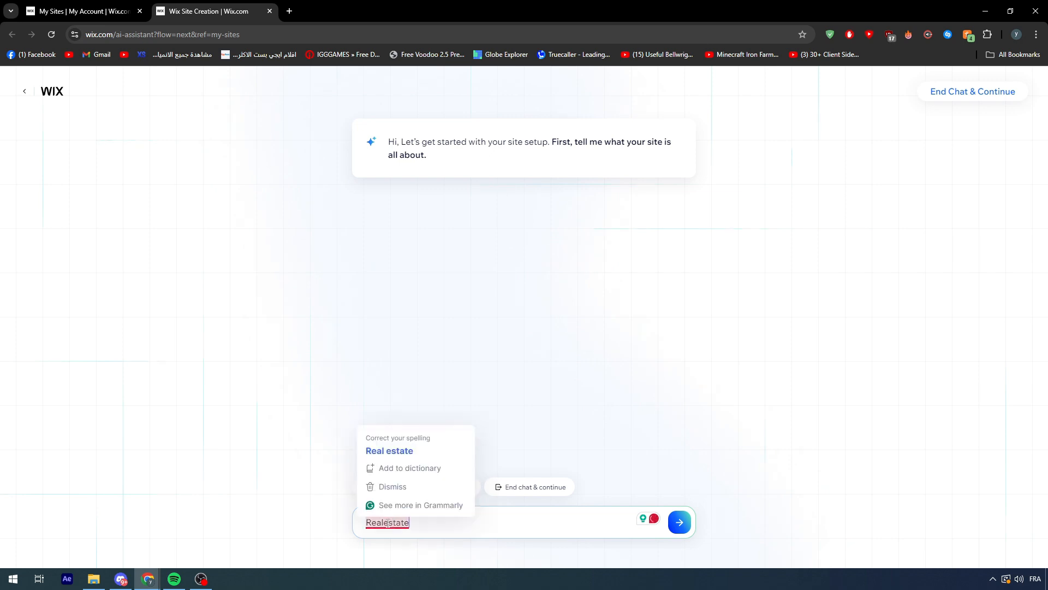
click(394, 454)
key(Return)
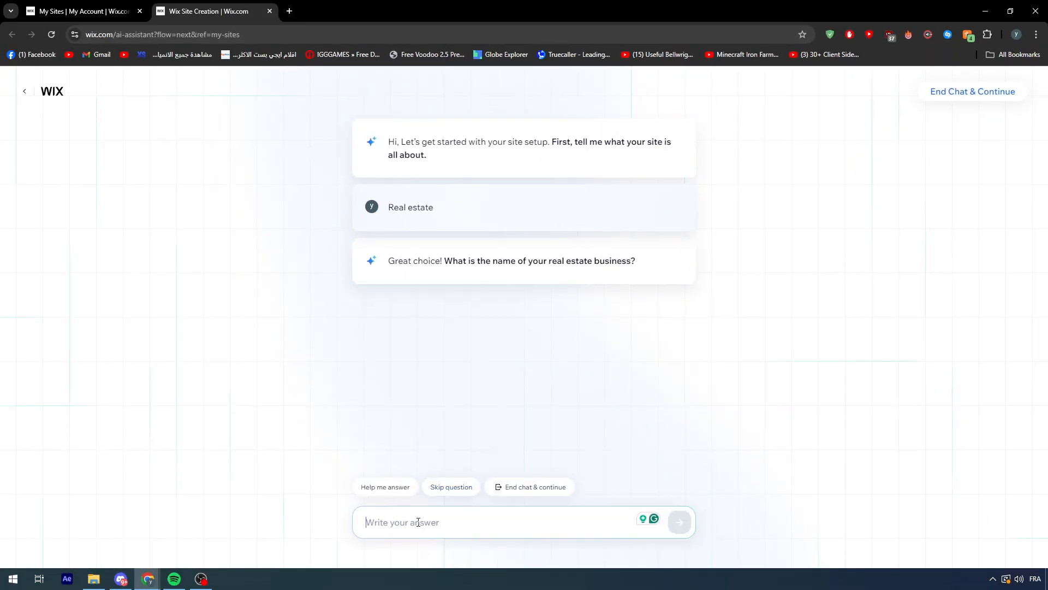
Give "Luxry Houses" as the name of the real estate business and send the answer.
text(Lux)
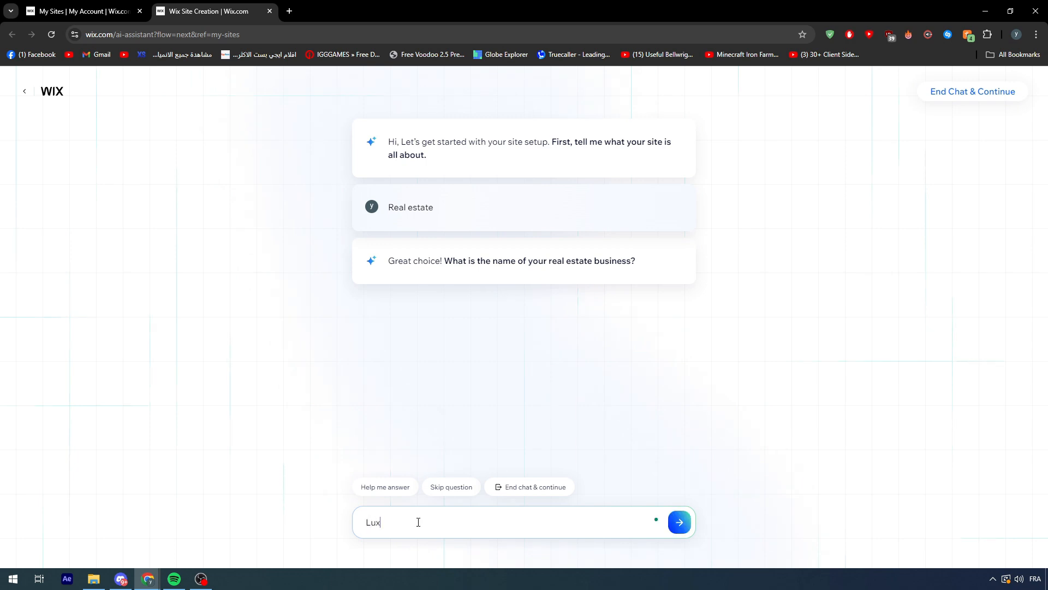
text(ry C)
key(BackSpace)
text(Houses)
click(687, 527)
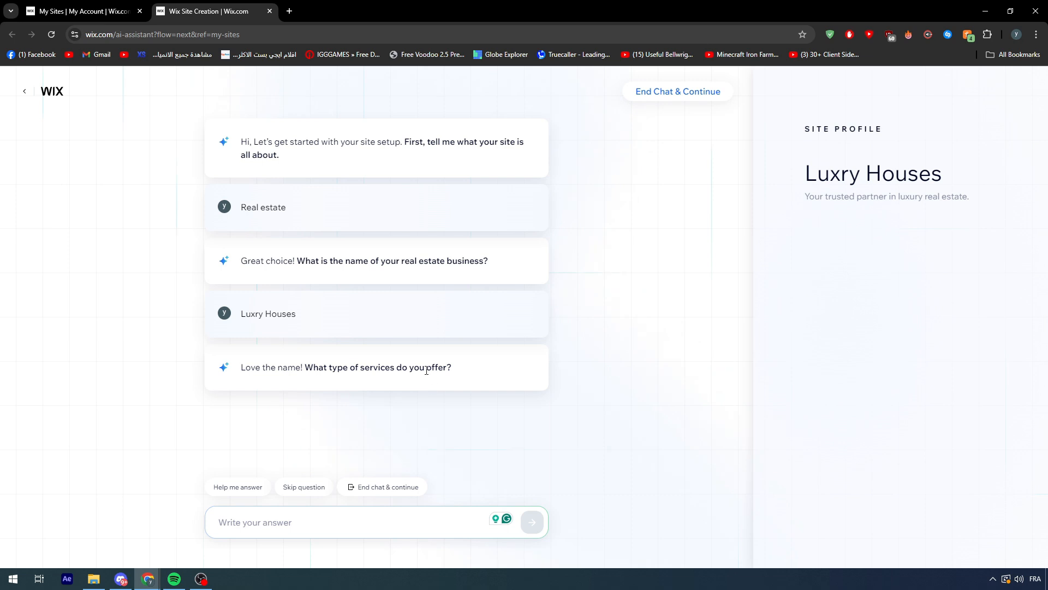
Answer the services question with "Airbnb type of houses and seeling real estate all around the world".
text(Airbnb type)
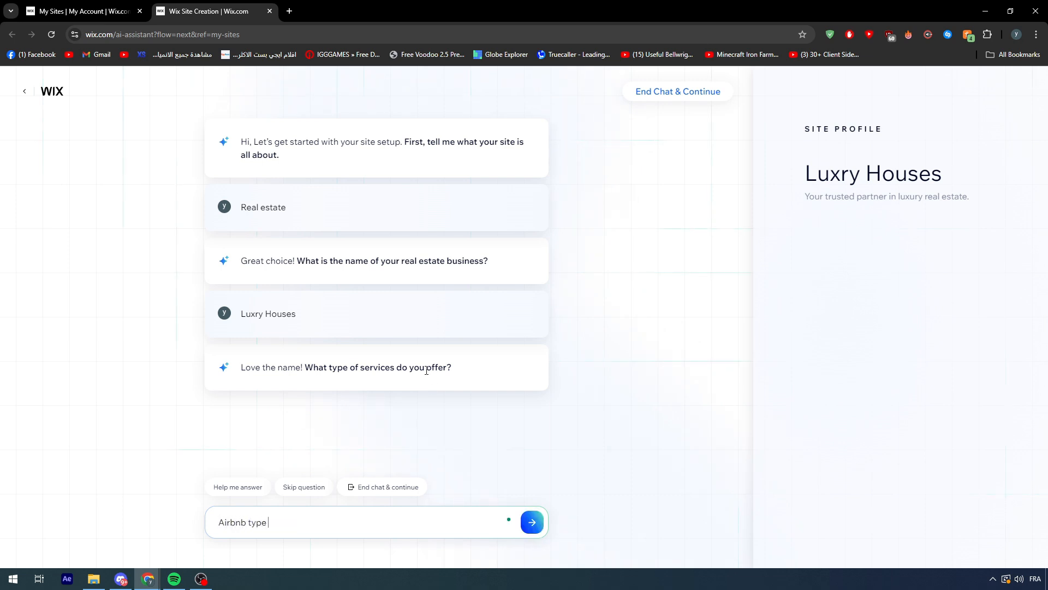
text( of houses and )
text(b)
text(eeling)
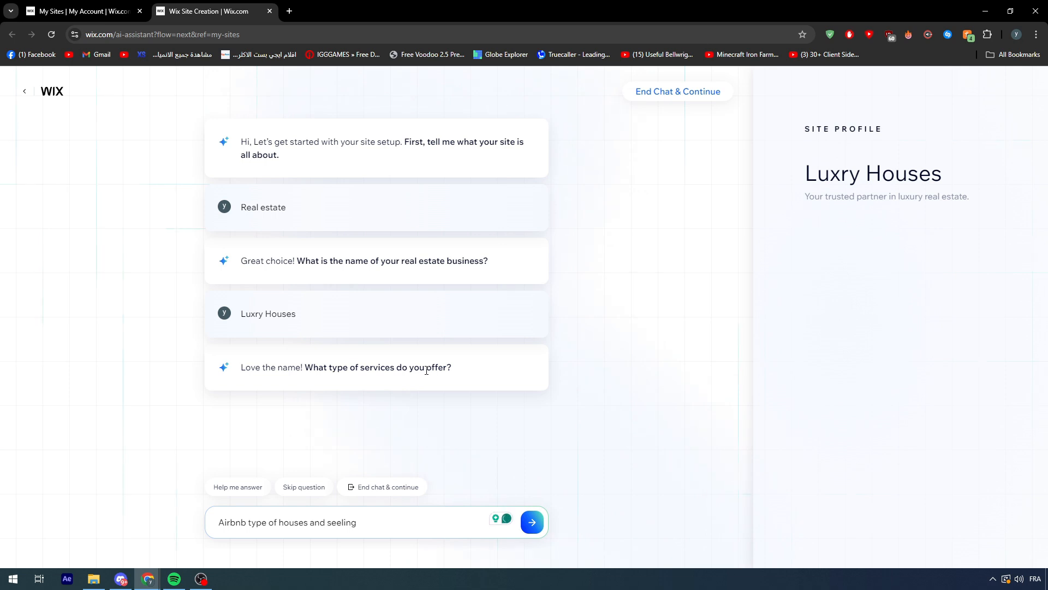
text( real estate al)
text(l around th)
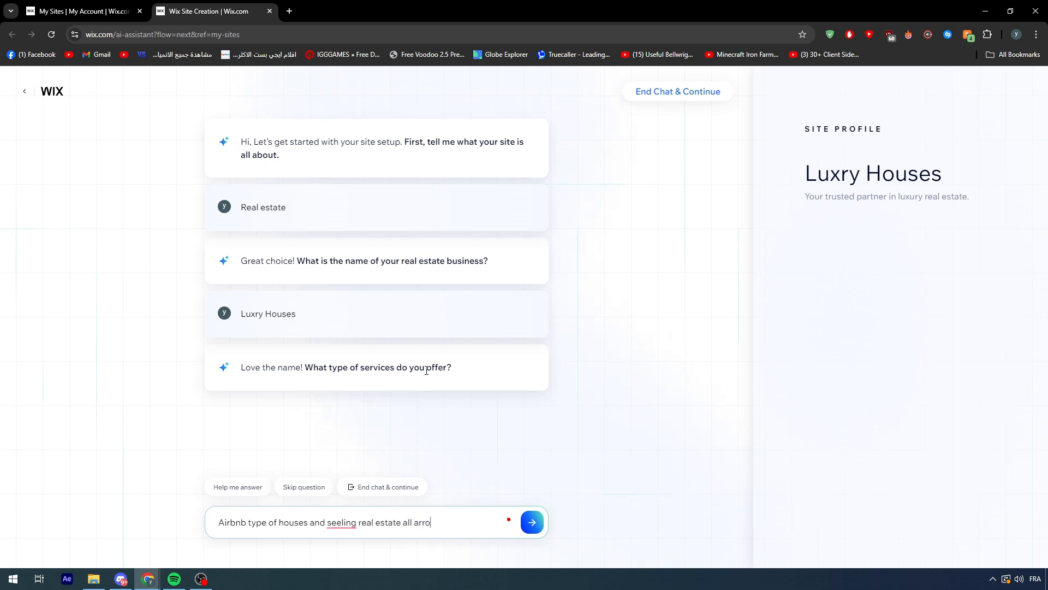
text(e world)
key(Return)
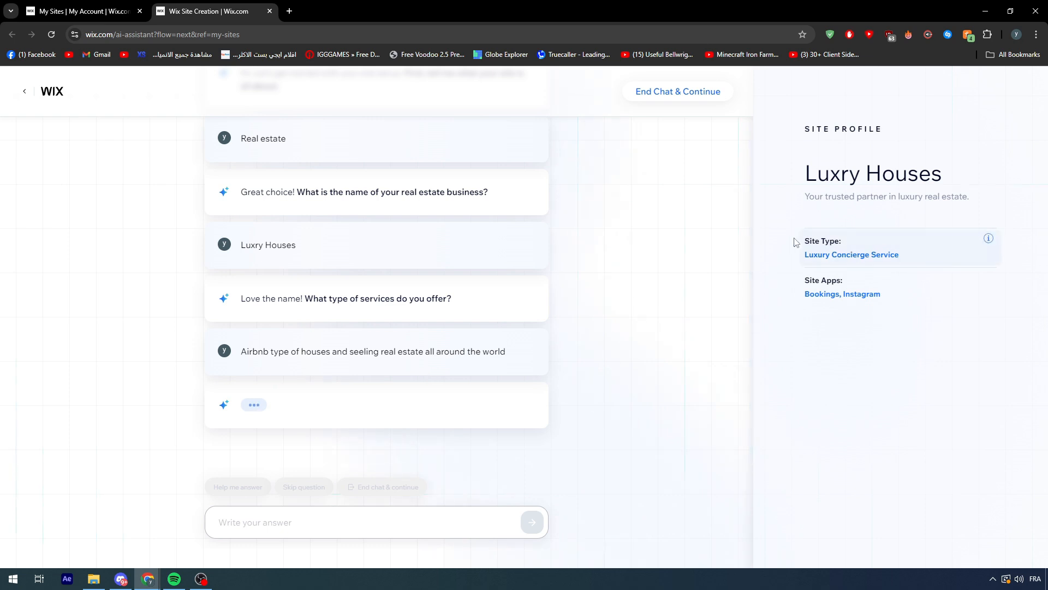
Check the site type in the site profile and answer "yes" to the property management and additional services question.
drag(813, 241, 900, 255)
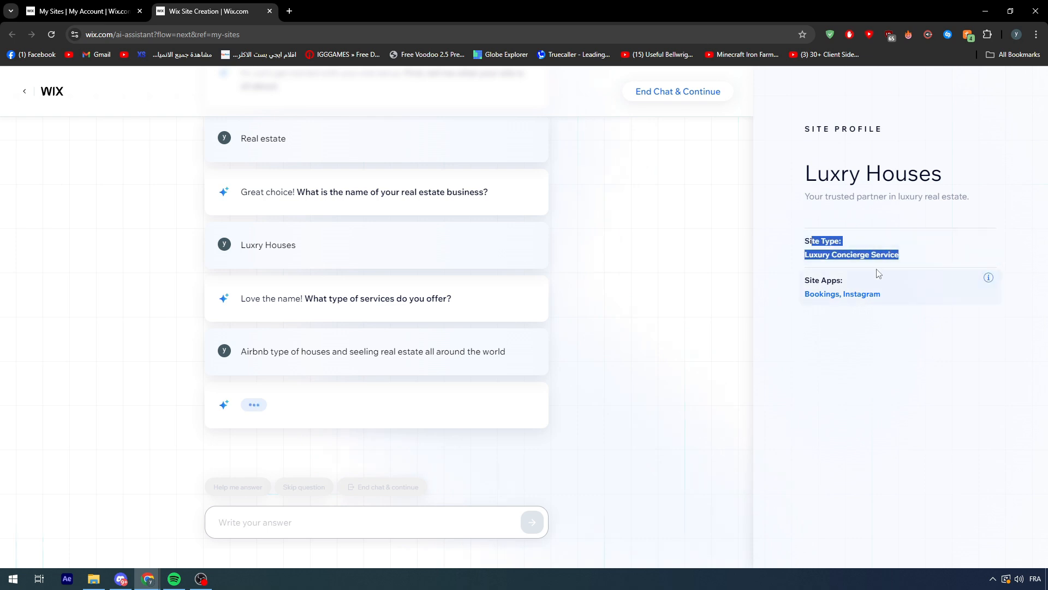
click(797, 272)
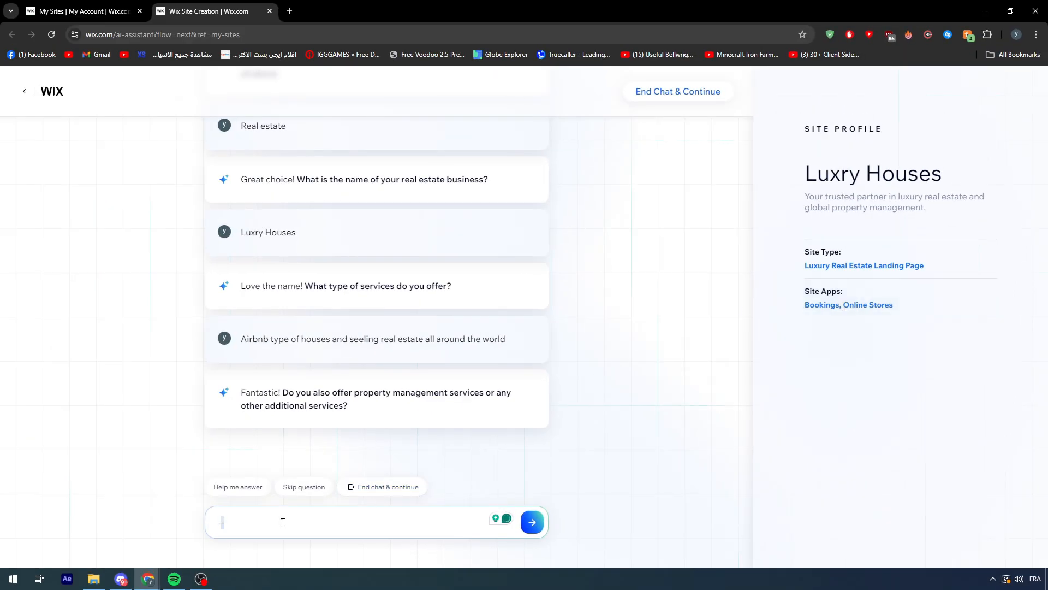
key(BackSpace)
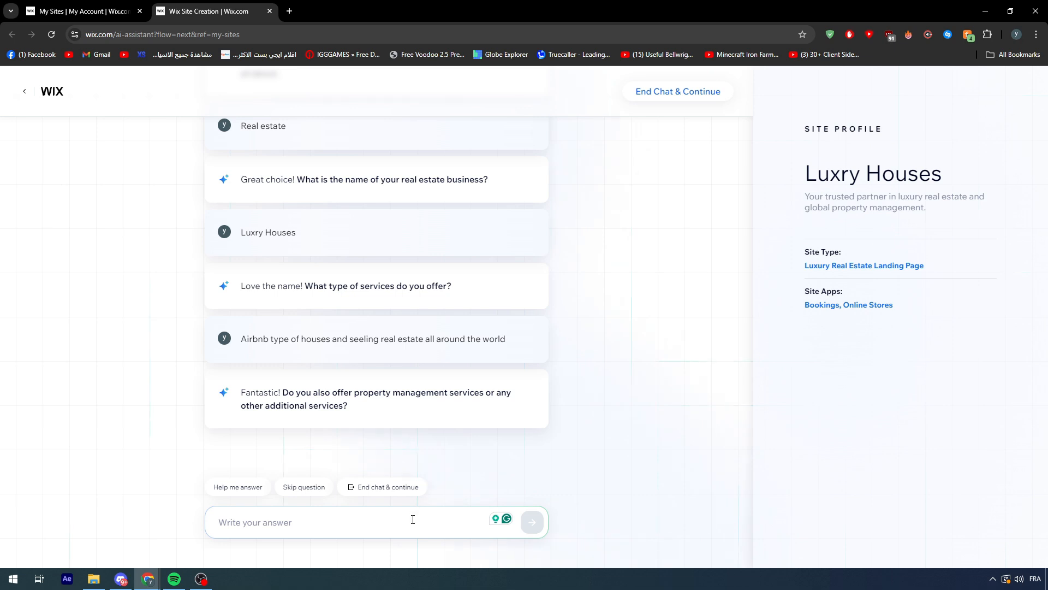
text(yes)
key(Return)
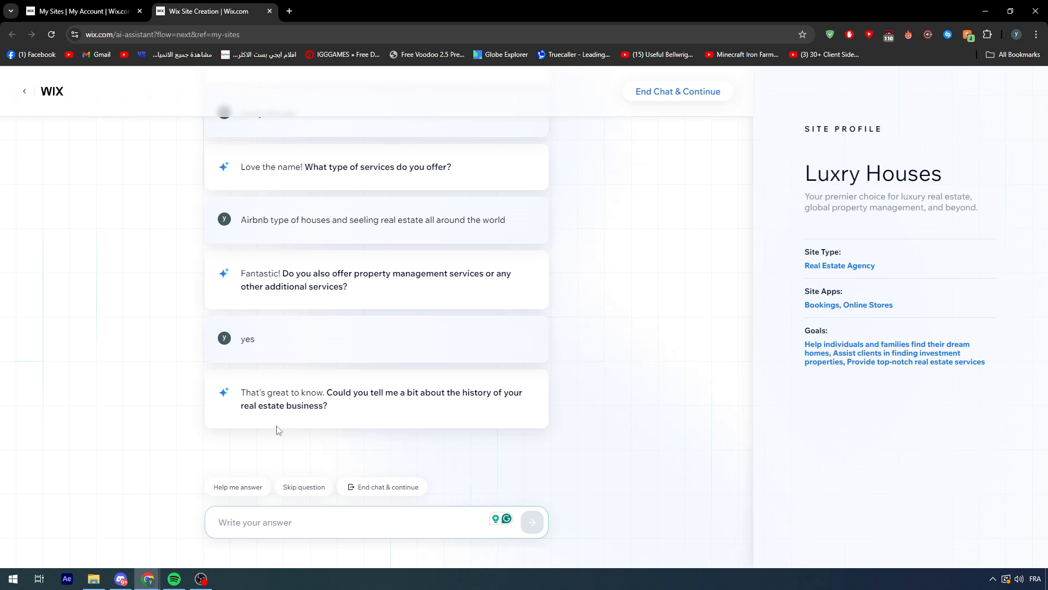
Skip the business history question and continue from the finished chat to the site's personalized dashboard.
click(289, 493)
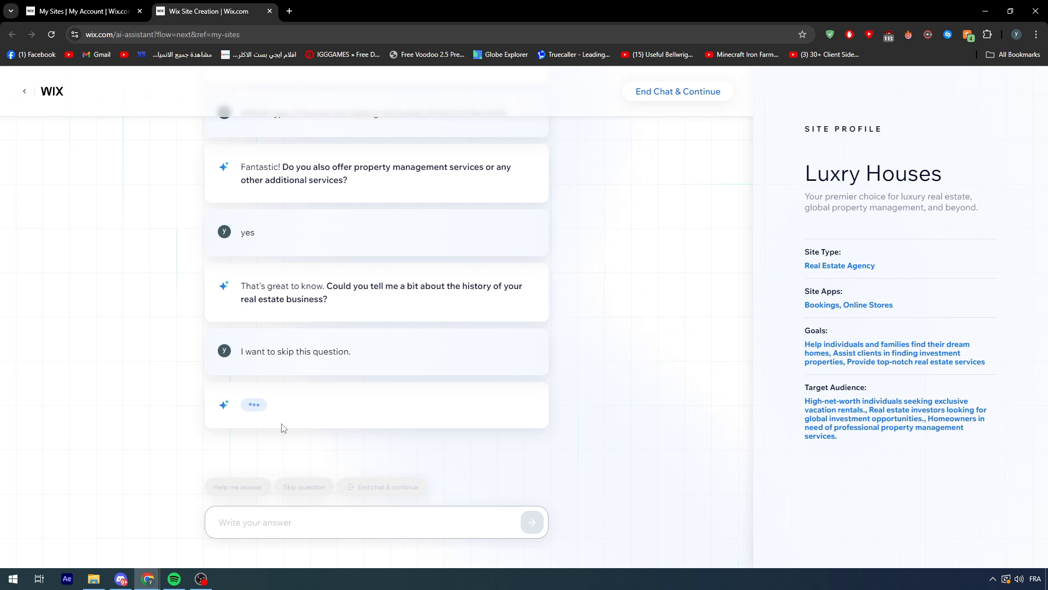
scroll(884, 406, down, 1)
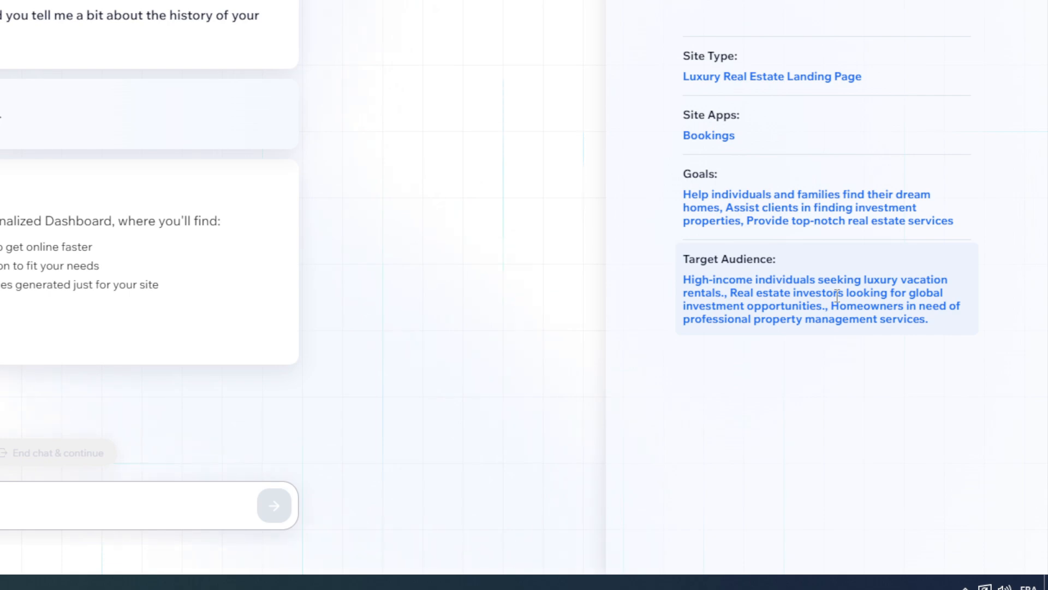
click(290, 399)
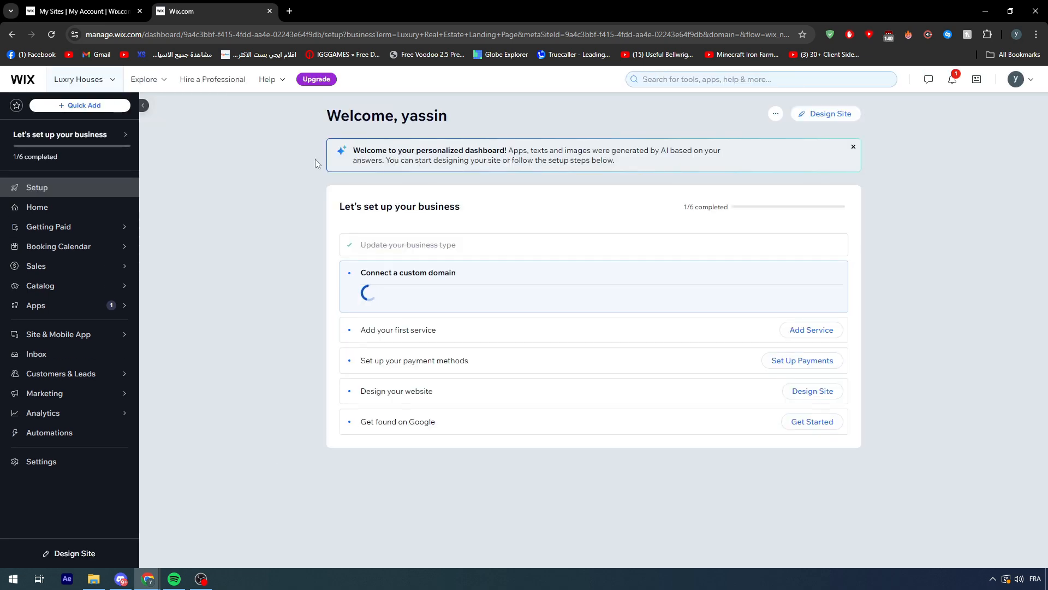
Open the site's app management page and start completing the pending Wix Bookings setup.
mouse_move(96, 311)
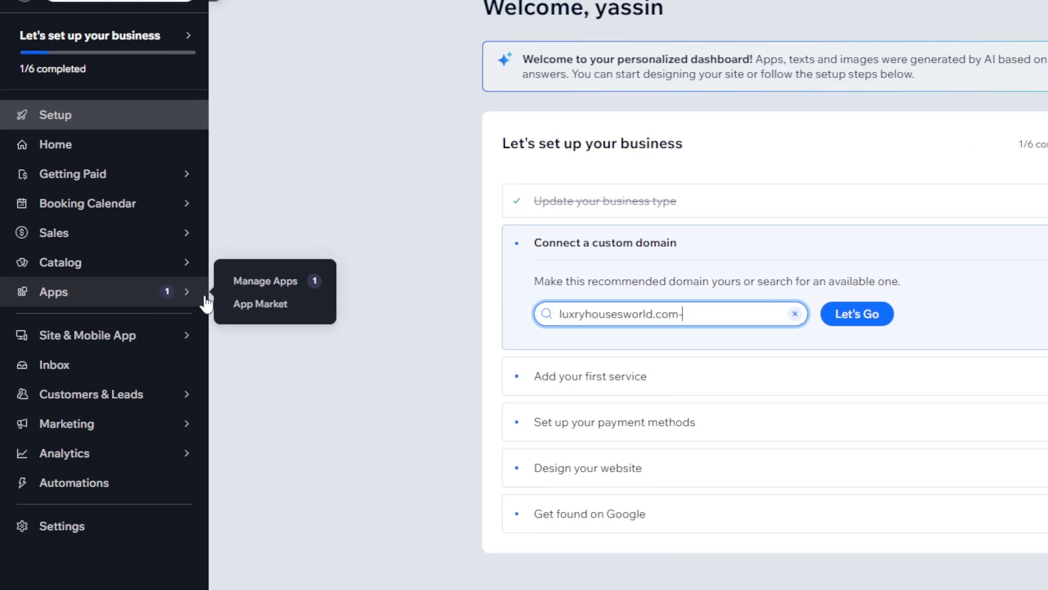
click(180, 296)
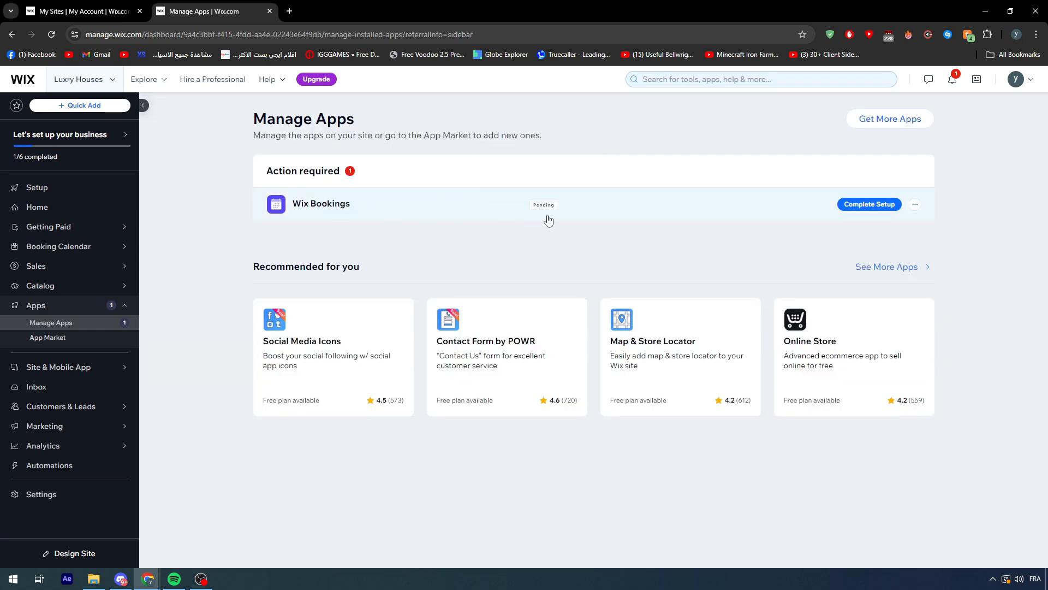
click(875, 210)
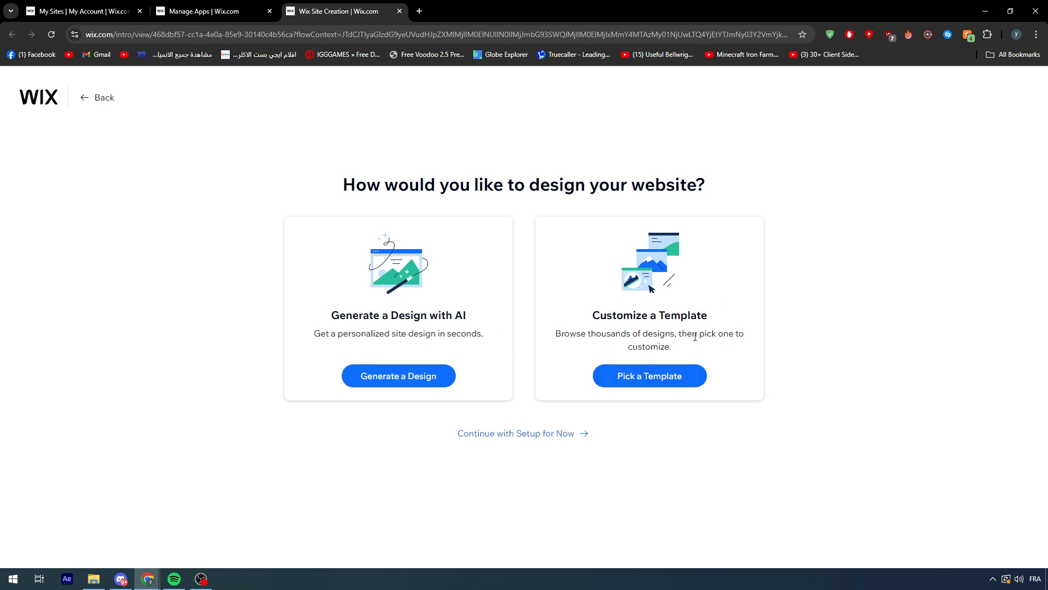
Choose to customize a template, browse the real estate results and edit the "Cozy Cottage in the Heart of SOMA" Real Estate Landing Page.
click(660, 378)
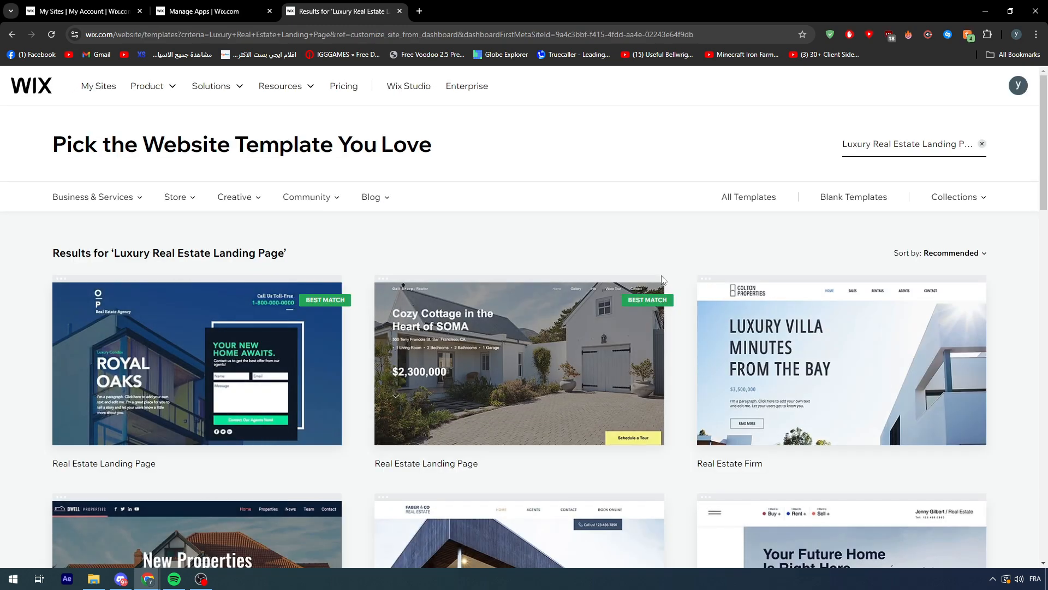
mouse_move(197, 371)
scroll(222, 382, down, 1)
scroll(222, 382, down, 6)
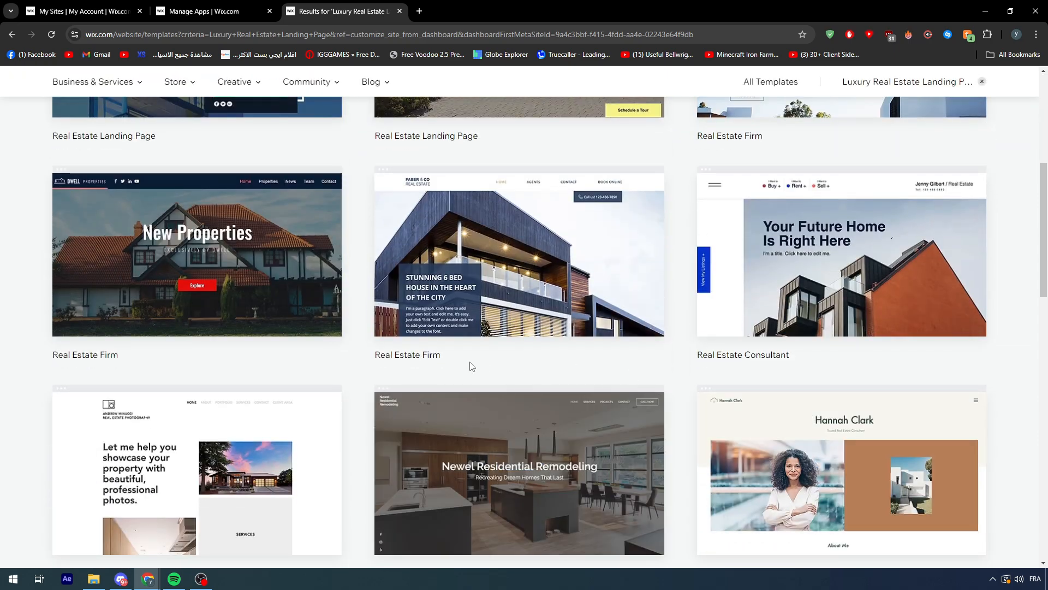
scroll(299, 402, down, 5)
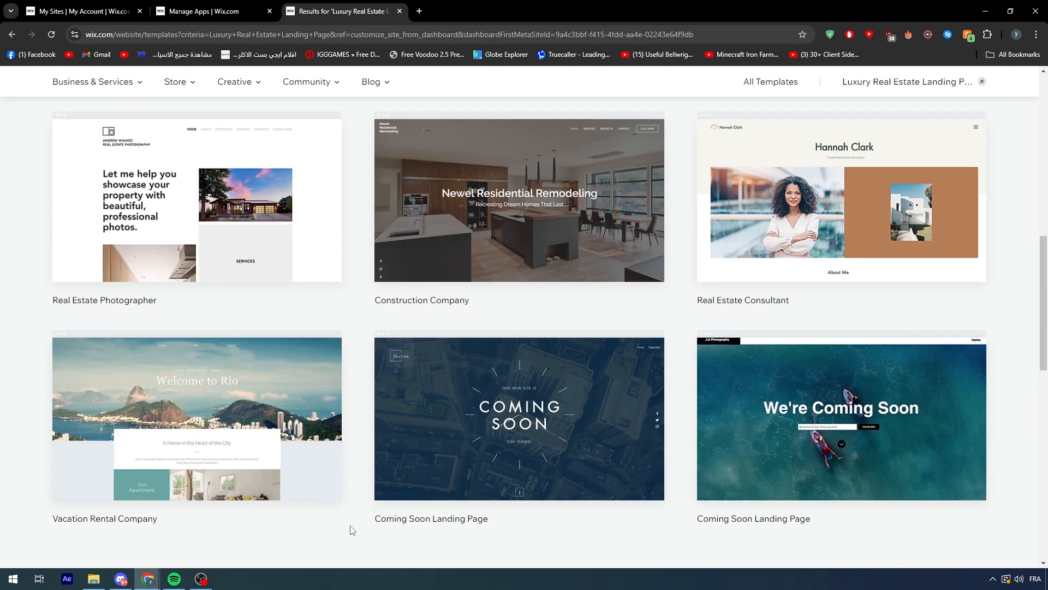
scroll(351, 530, up, 10)
mouse_move(225, 295)
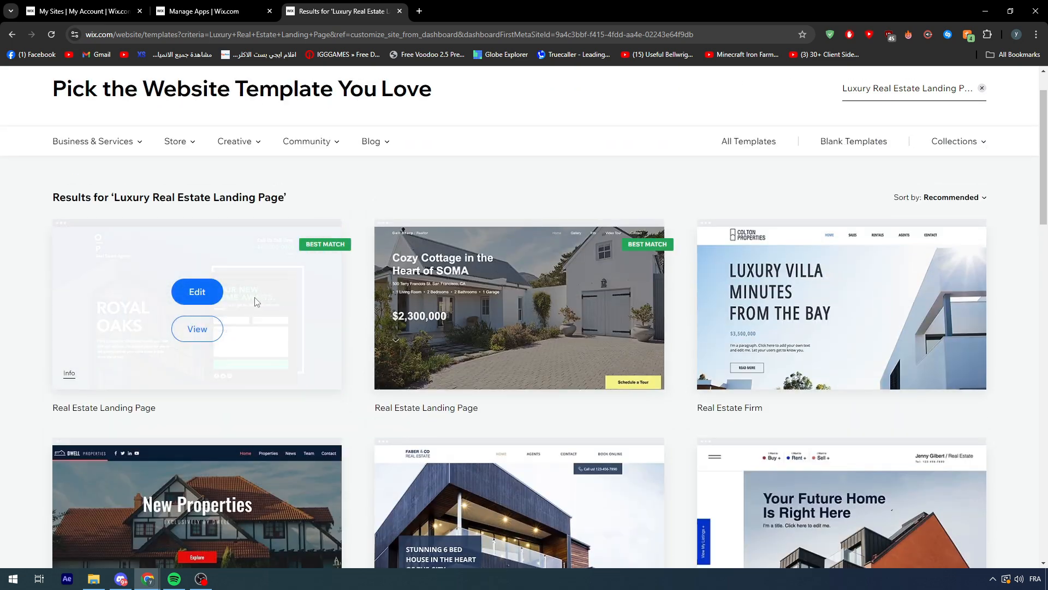
click(527, 295)
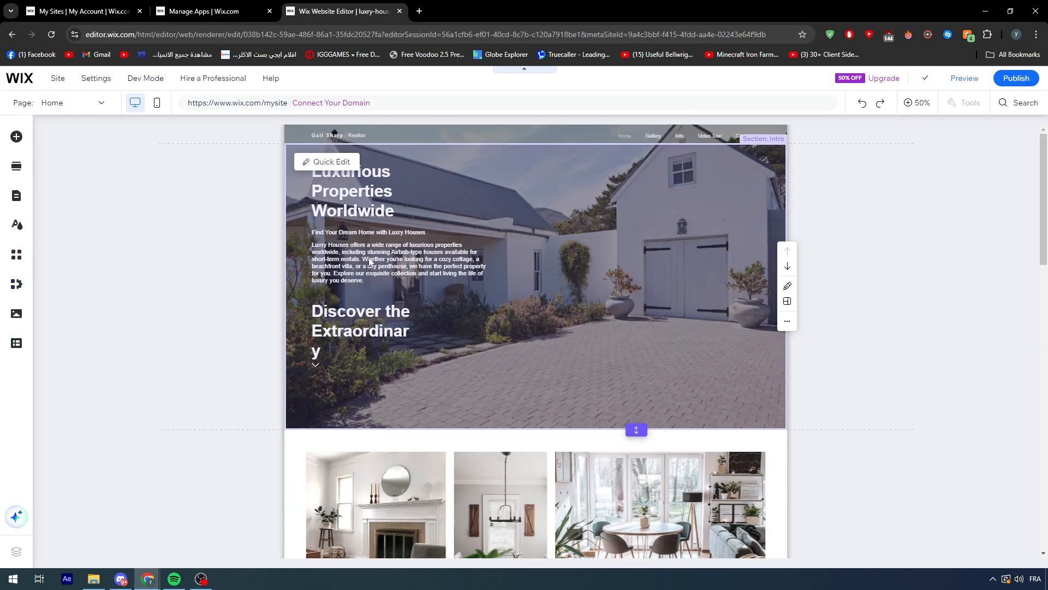
Review the home page's intro, gallery, features, video tour and contact sections in the editor.
scroll(563, 338, down, 8)
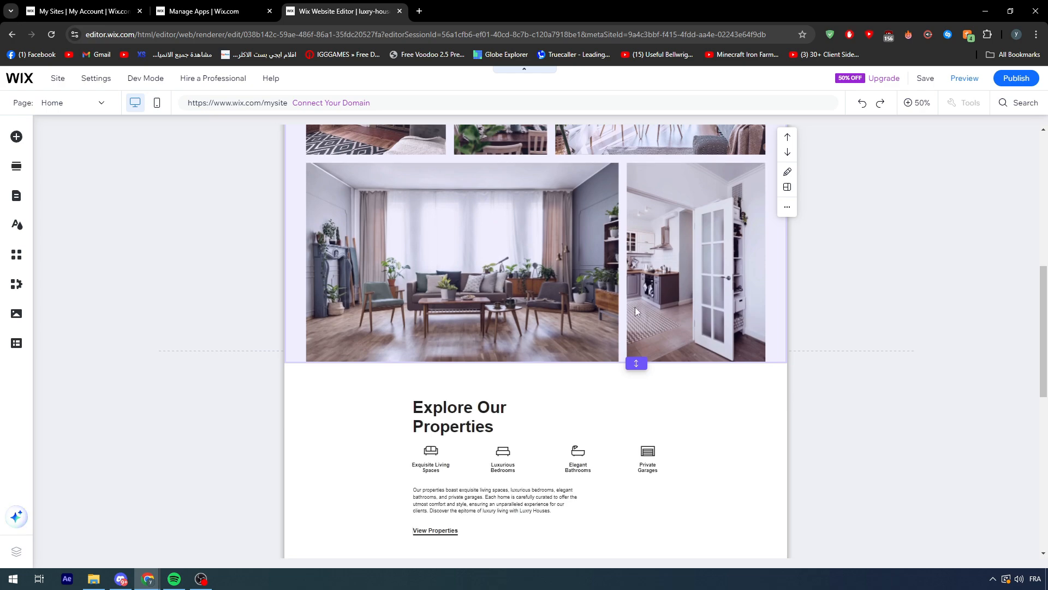
scroll(618, 333, down, 9)
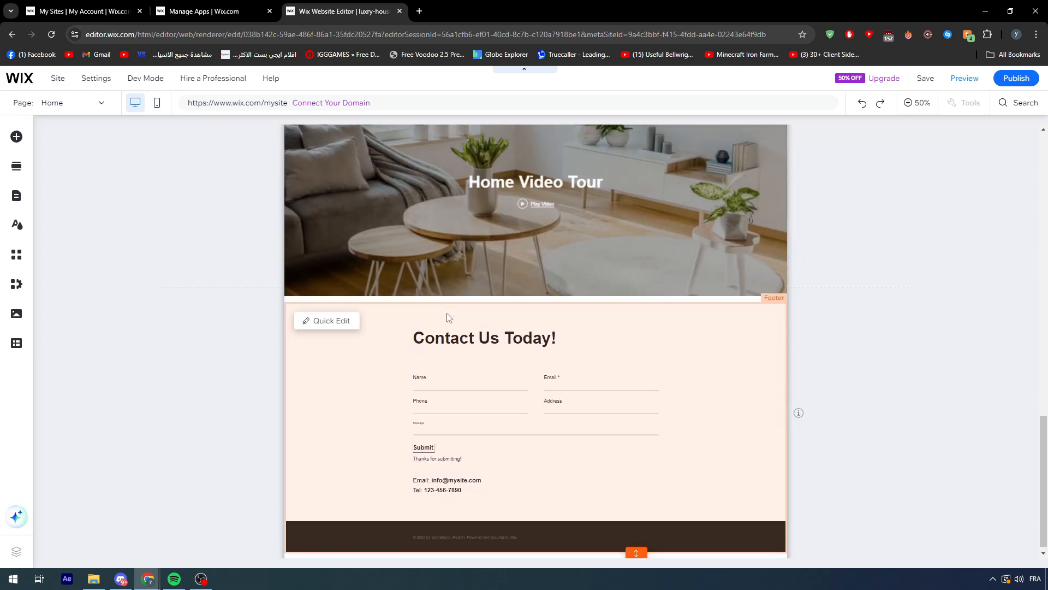
scroll(218, 366, up, 10)
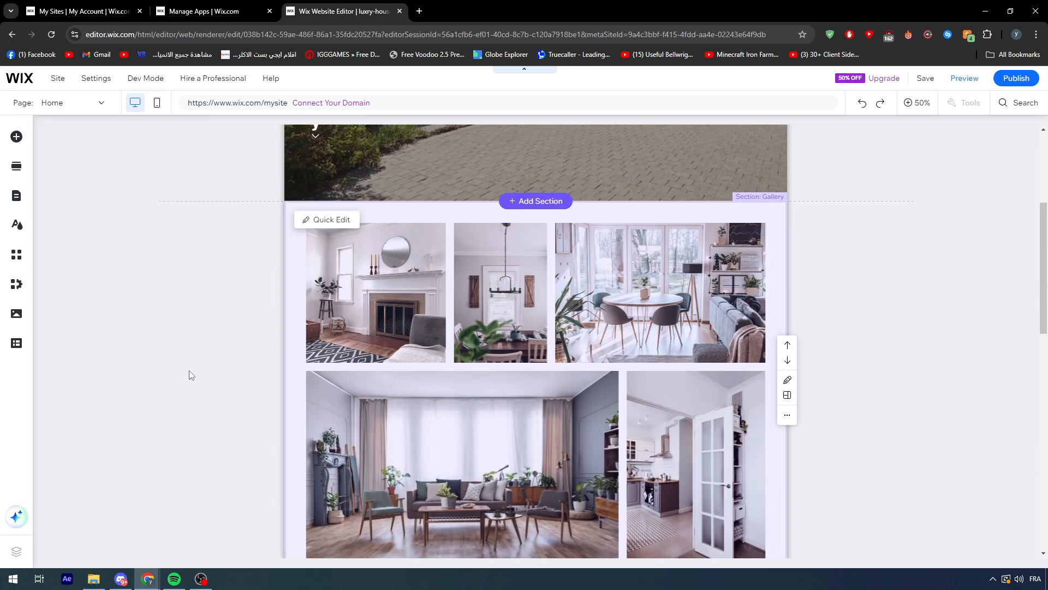
scroll(189, 371, up, 4)
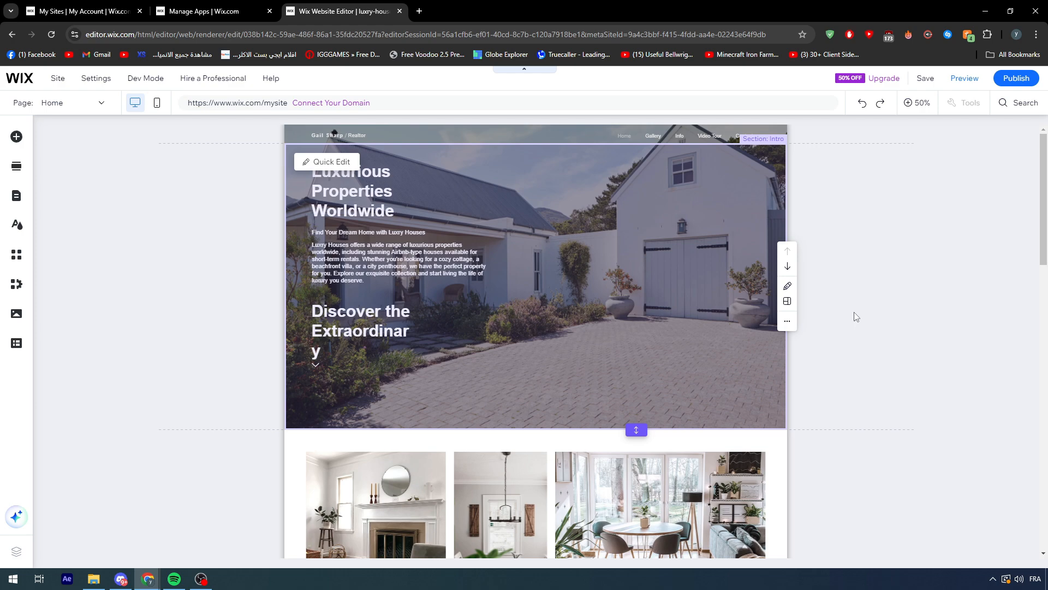
scroll(853, 314, down, 4)
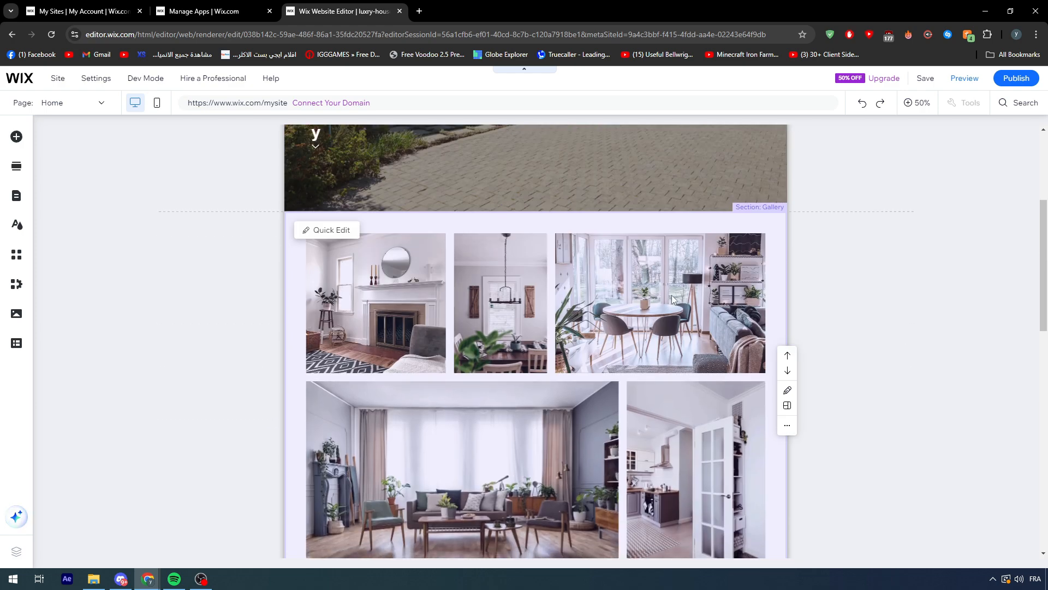
scroll(669, 302, down, 5)
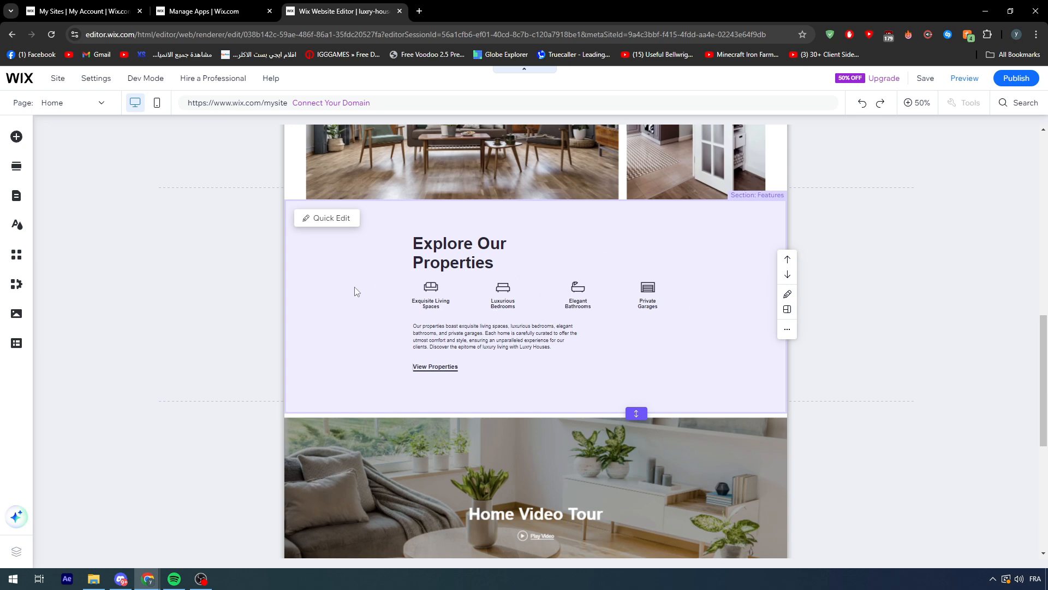
scroll(388, 304, down, 4)
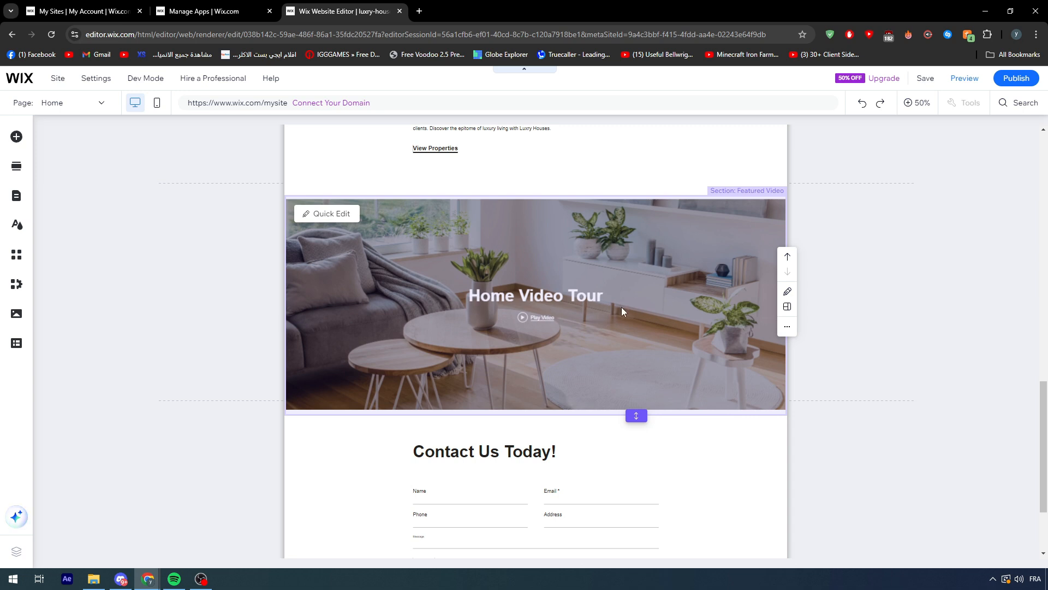
Review the home page from the contact form back to the intro and zoom in on the intro's description text.
scroll(621, 307, down, 2)
scroll(692, 436, up, 15)
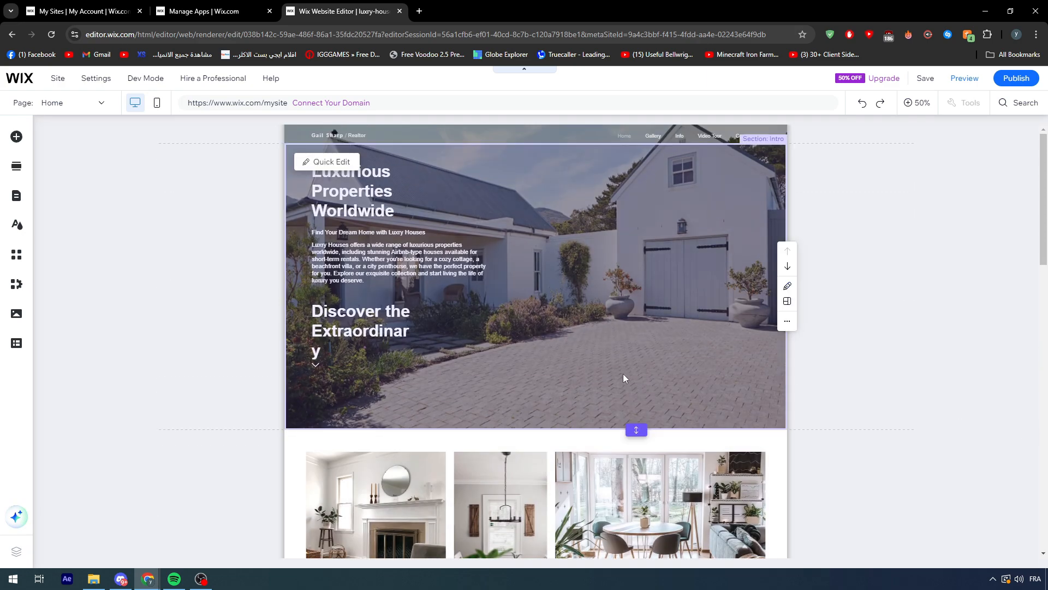
scroll(772, 477, down, 4)
scroll(791, 448, up, 4)
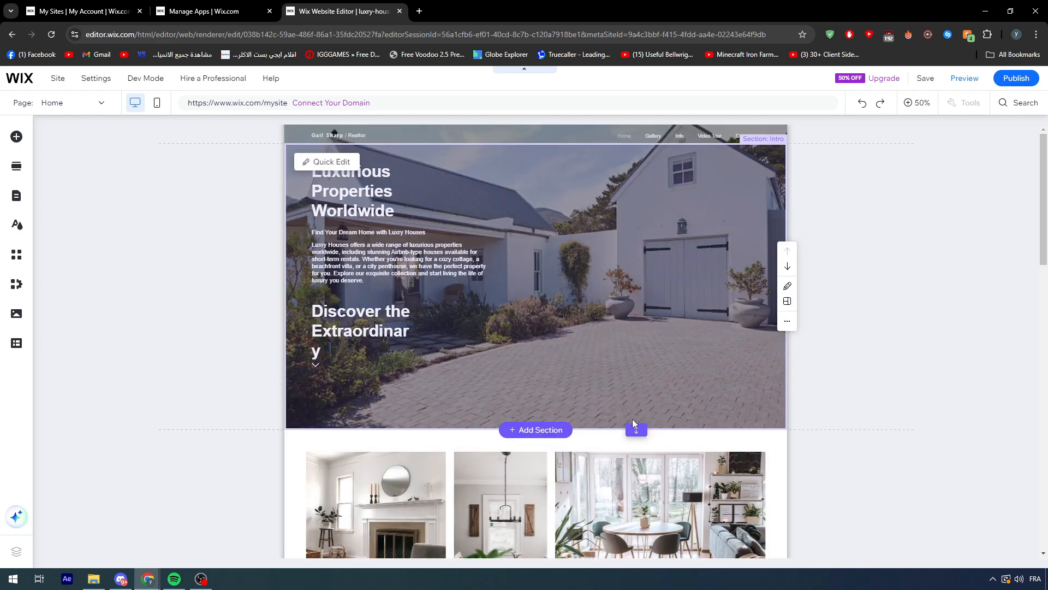
scroll(662, 424, down, 6)
scroll(561, 282, up, 7)
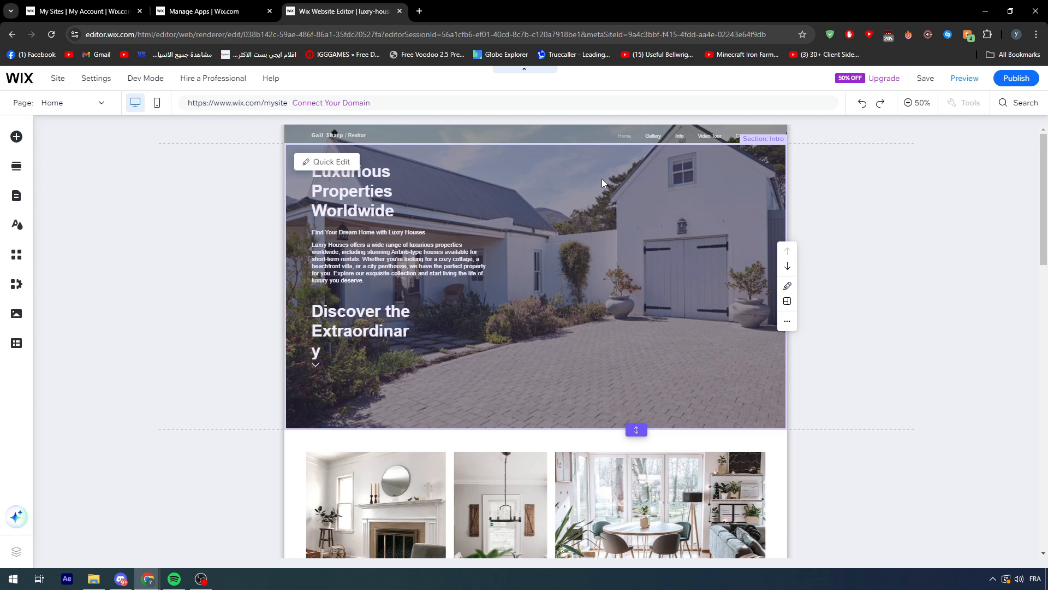
click(393, 259)
click(170, 188)
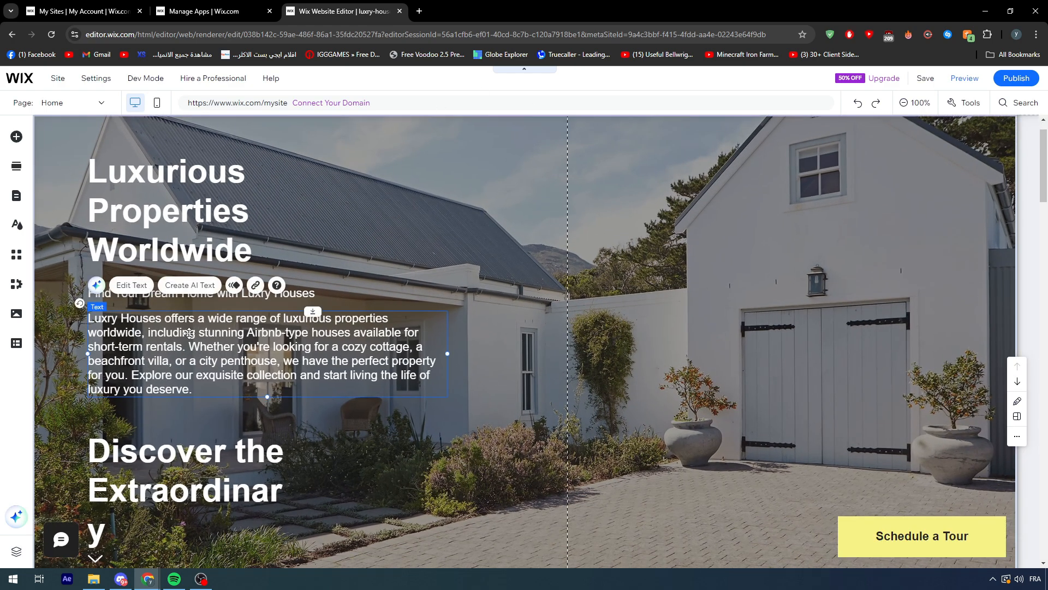
Open the site title text in the header for editing, view its text settings and leave the editing mode.
scroll(284, 245, up, 1)
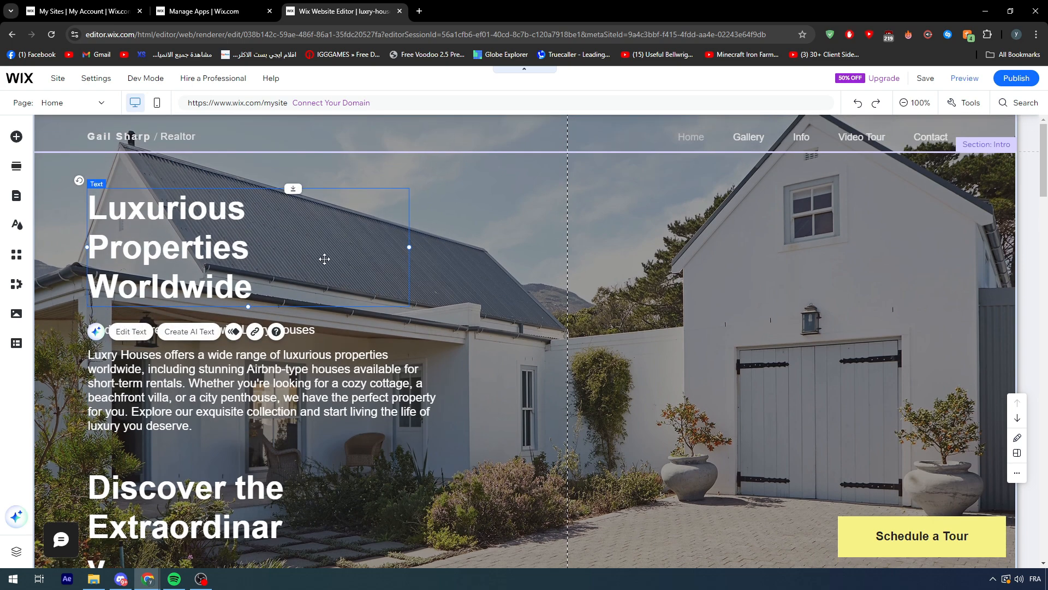
click(139, 139)
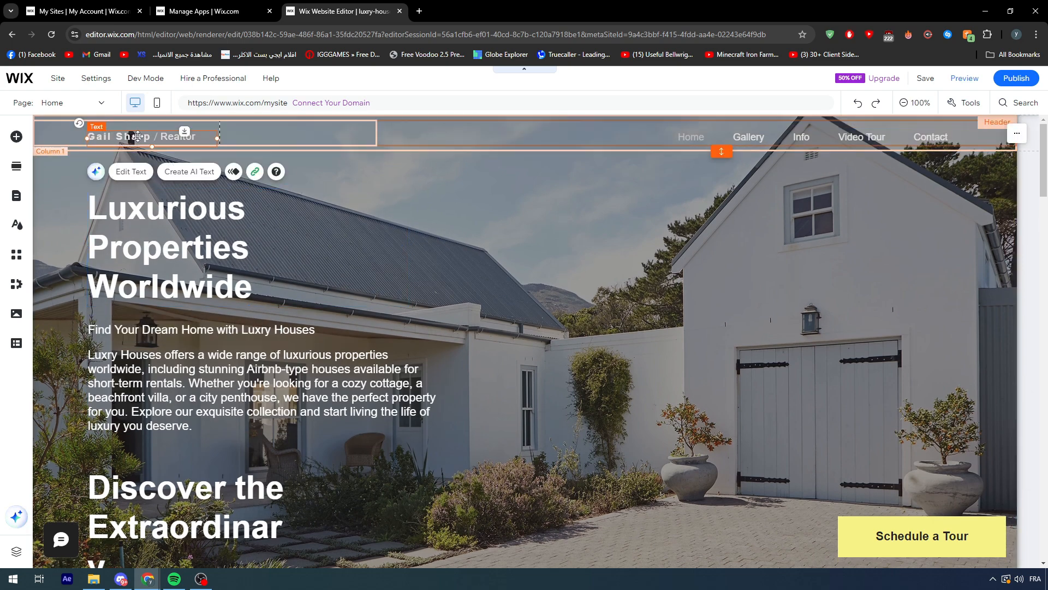
double_click(143, 139)
scroll(138, 382, down, 4)
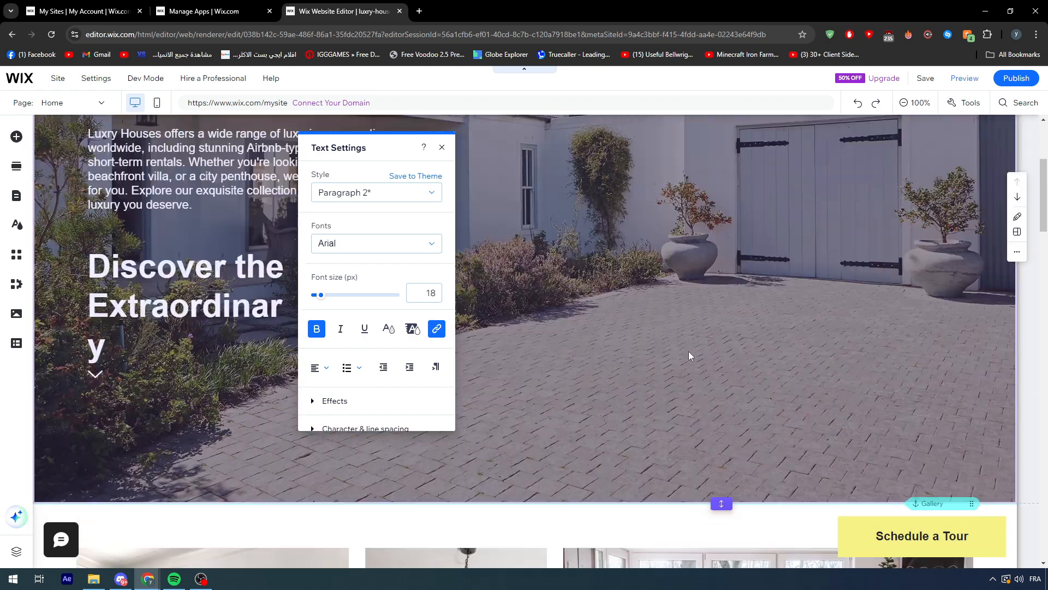
click(689, 356)
View the Strip Background options of the Intro section and close them.
scroll(810, 227, up, 4)
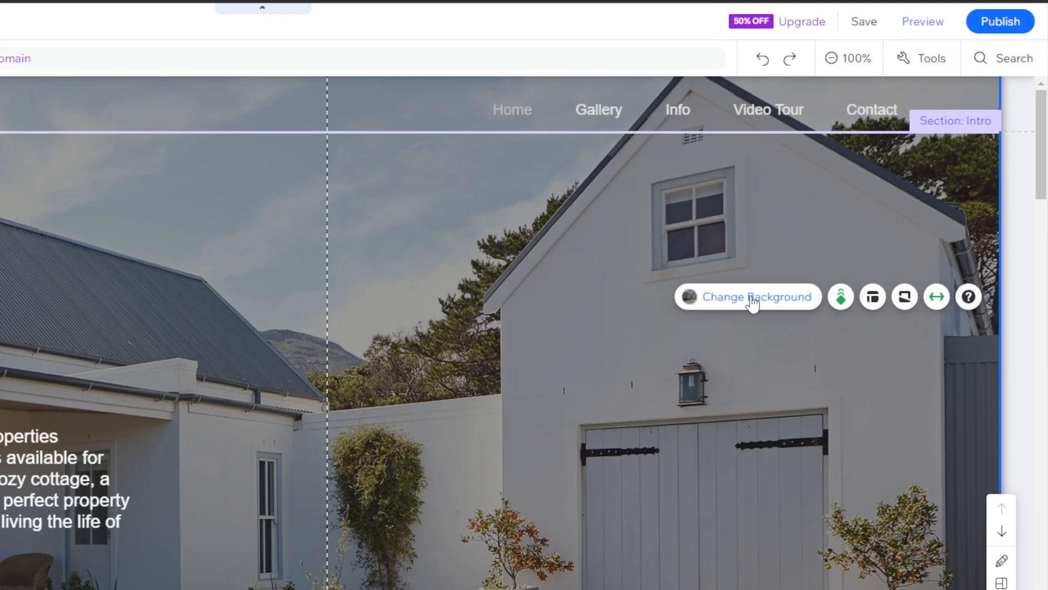
click(753, 300)
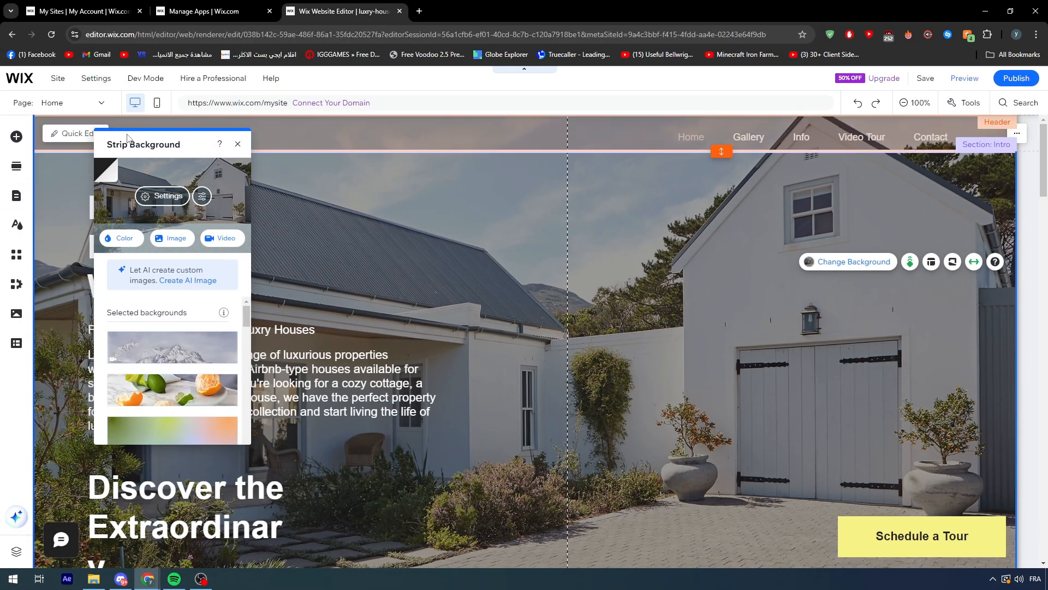
drag(157, 146, 600, 188)
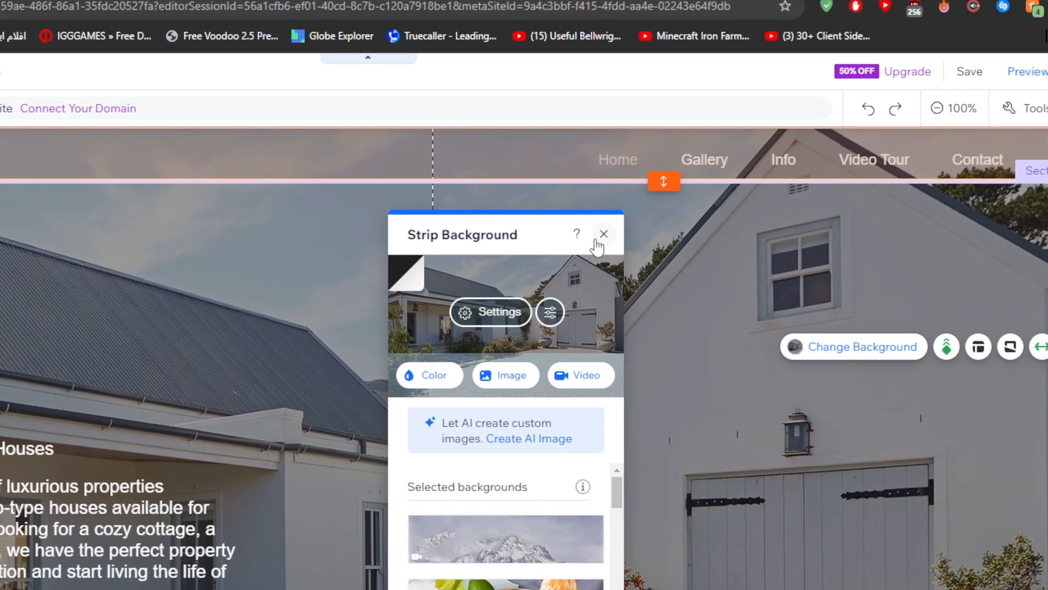
click(665, 91)
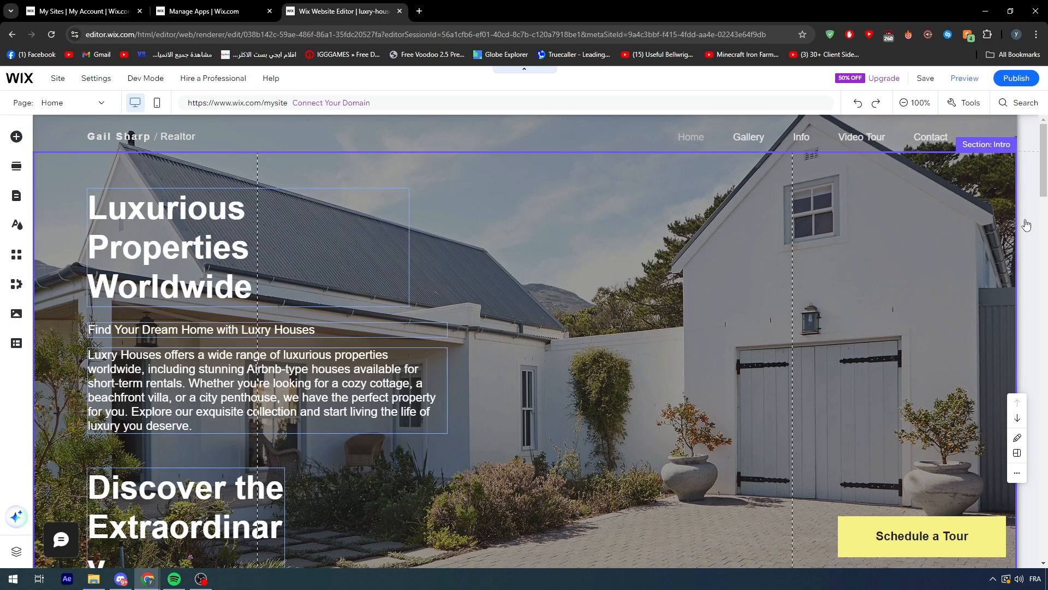
Examine the intro and the interior photos in the home page gallery, selecting the gallery to view its editing options.
scroll(834, 250, down, 3)
scroll(500, 218, up, 2)
scroll(556, 229, up, 1)
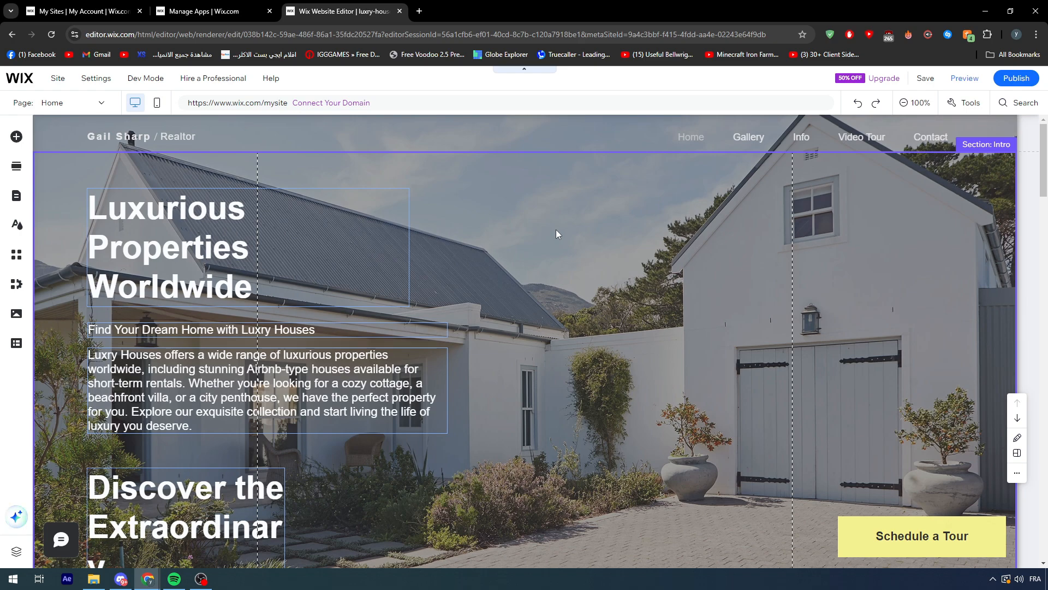
scroll(551, 182, down, 10)
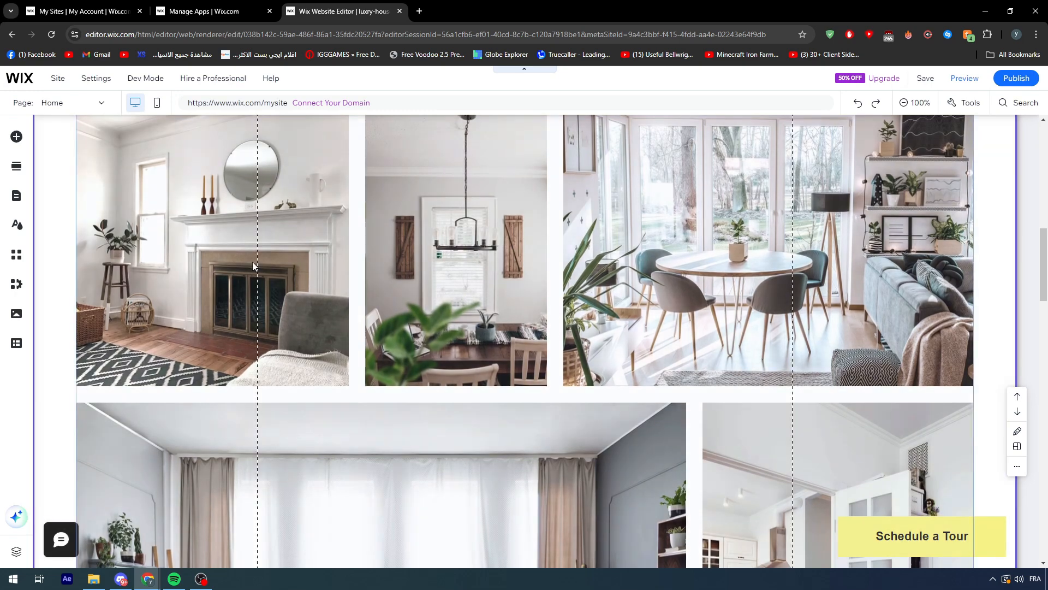
click(253, 267)
click(222, 267)
click(487, 275)
click(688, 276)
scroll(333, 272, down, 1)
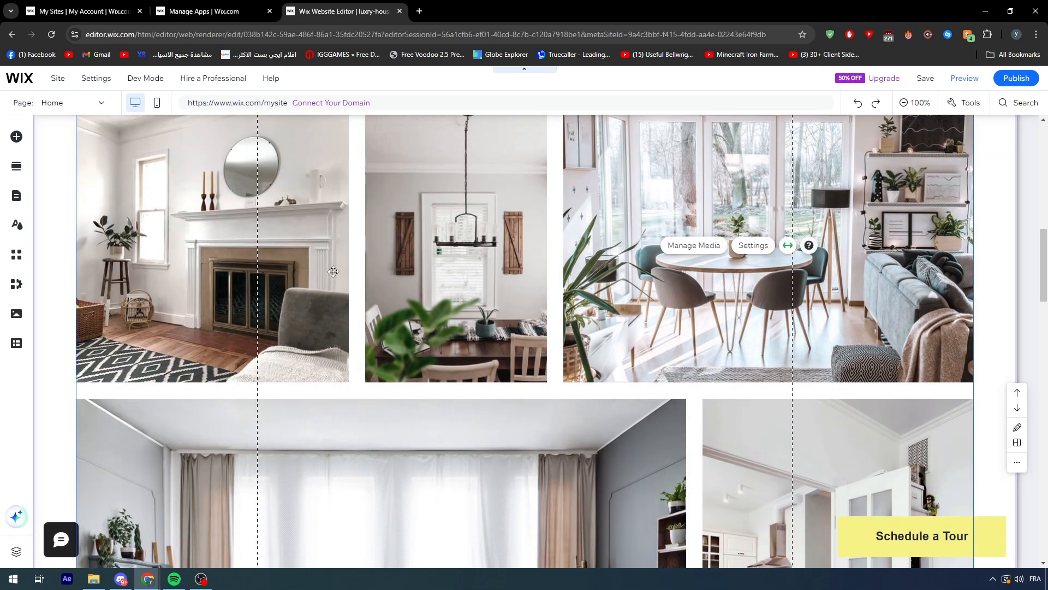
Inspect the Explore Our Properties, Home Video Tour and Contact Us Today sections, including the contact details text and footer.
scroll(333, 272, down, 10)
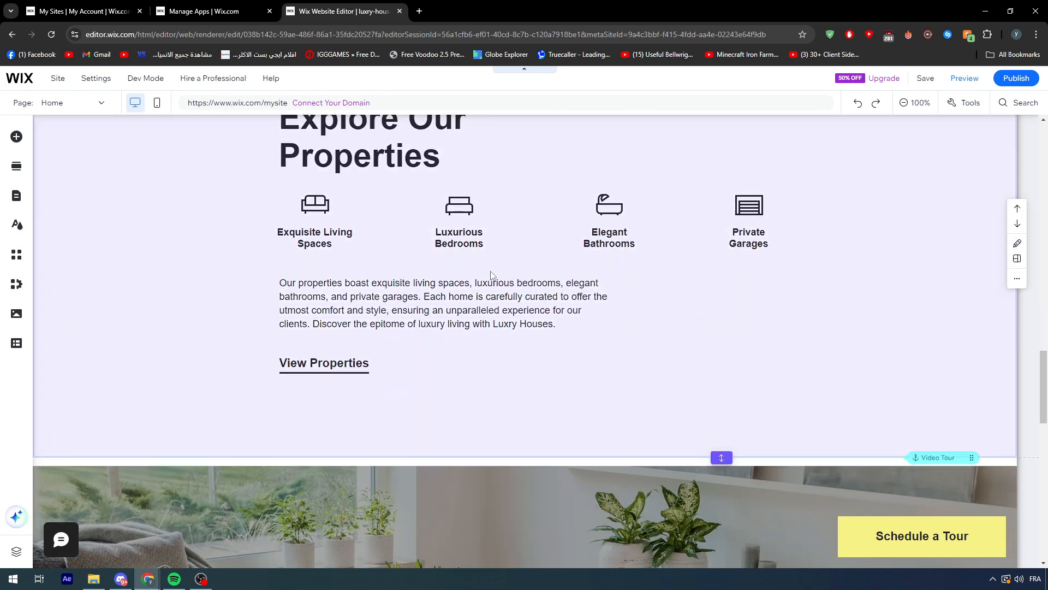
scroll(305, 227, up, 1)
scroll(548, 257, down, 10)
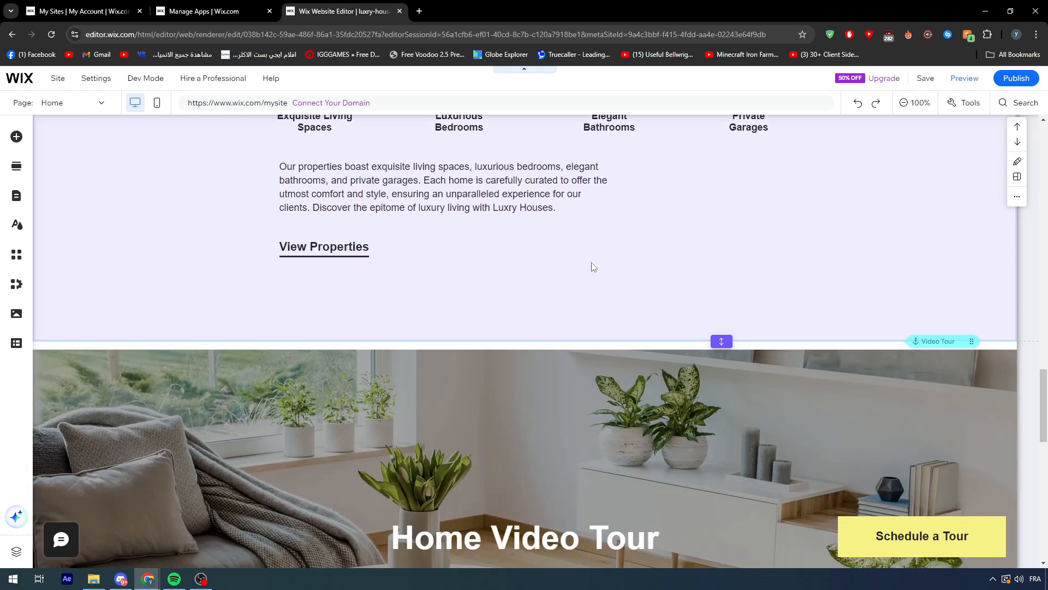
scroll(459, 230, down, 5)
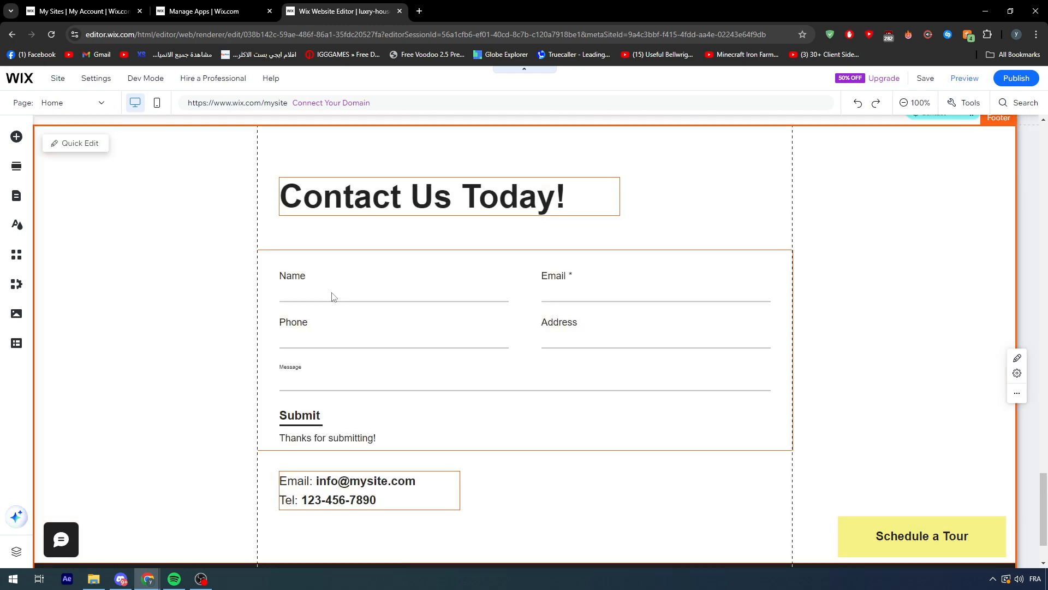
scroll(421, 479, down, 1)
click(334, 410)
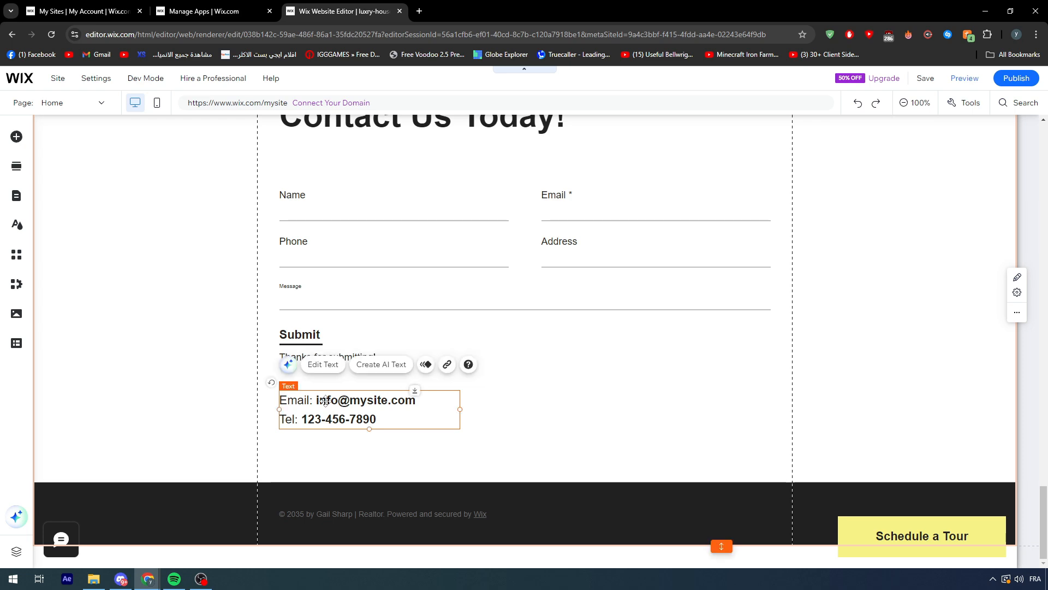
click(499, 434)
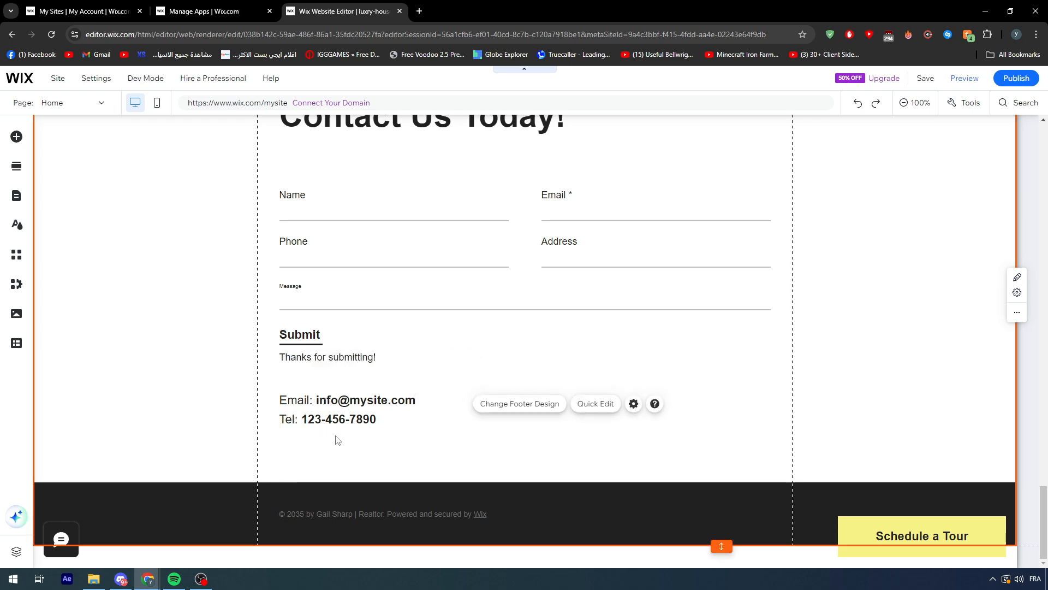
Check the Schedule a Tour button's link settings and confirm the Schedule a Tour lightbox as its target.
scroll(803, 391, up, 8)
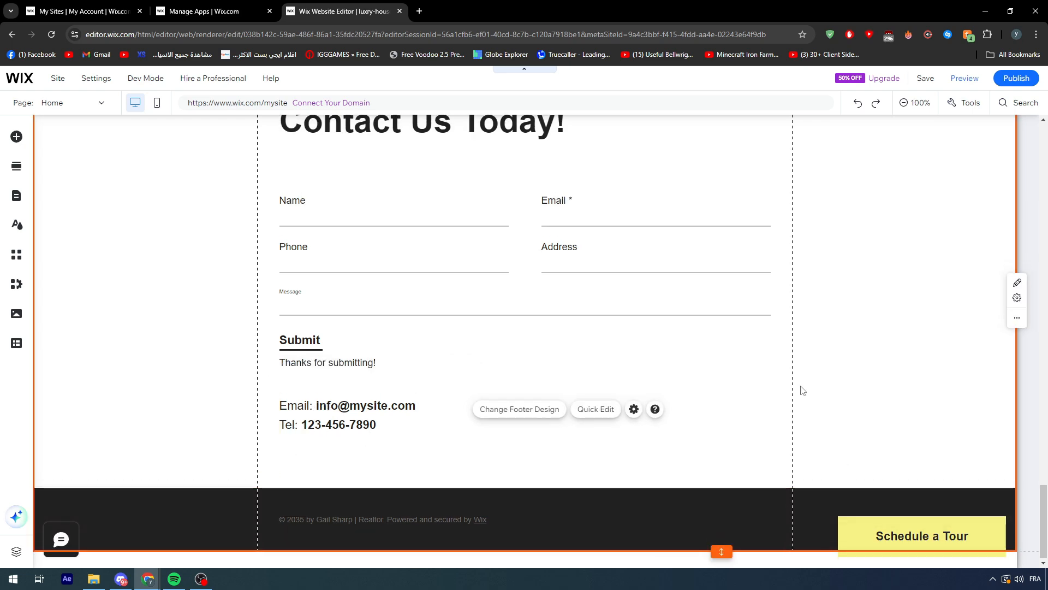
scroll(912, 546, up, 5)
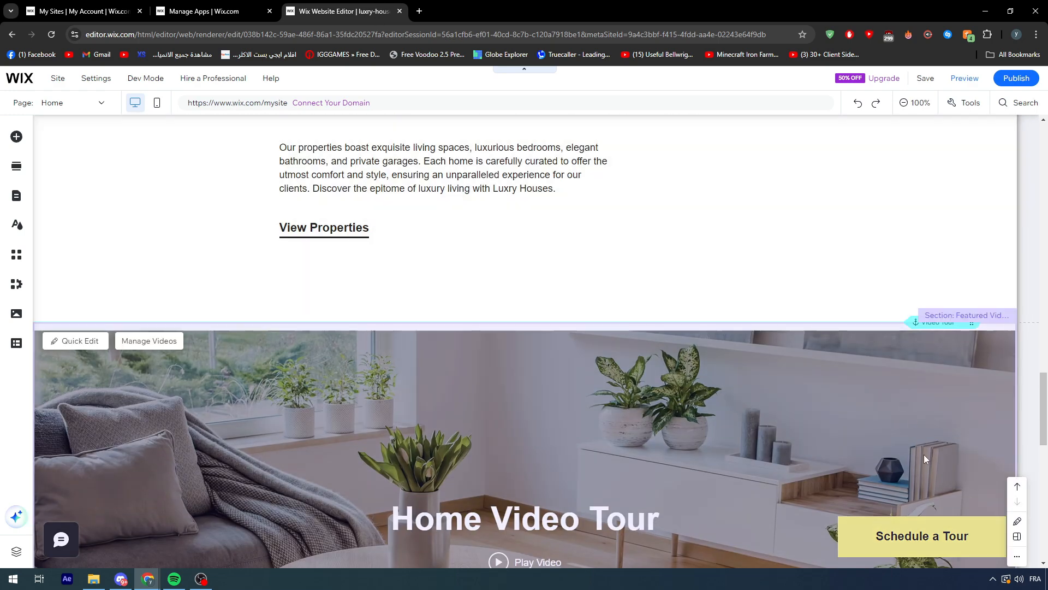
click(936, 541)
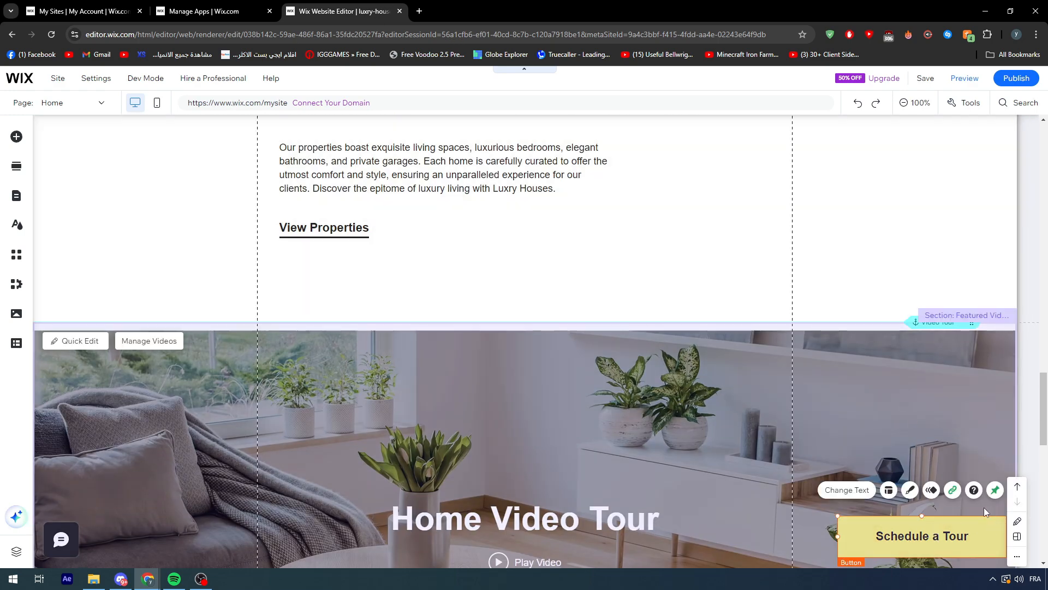
click(953, 491)
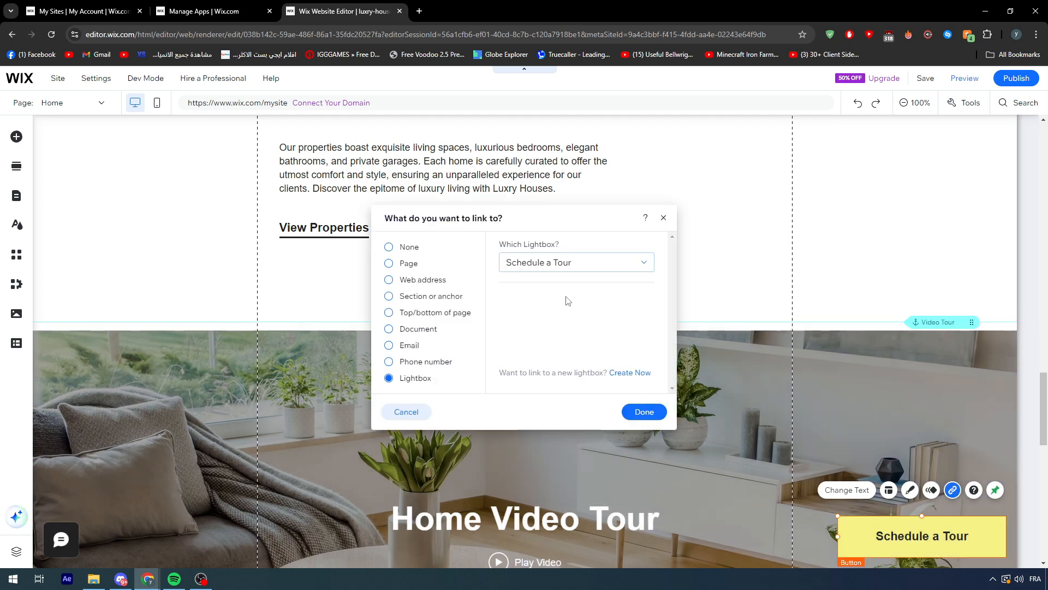
click(512, 268)
click(513, 268)
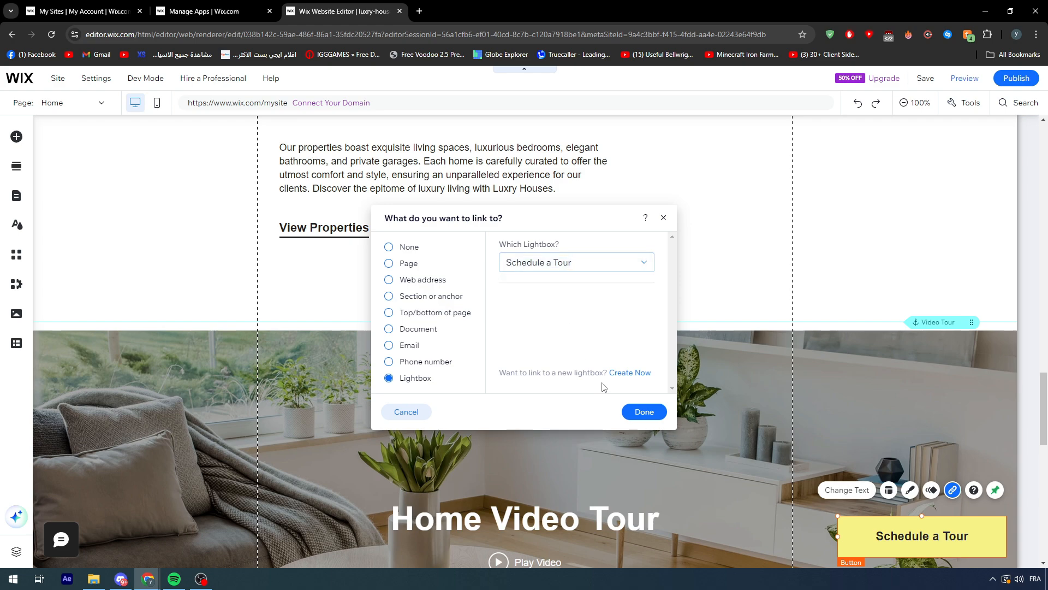
click(640, 413)
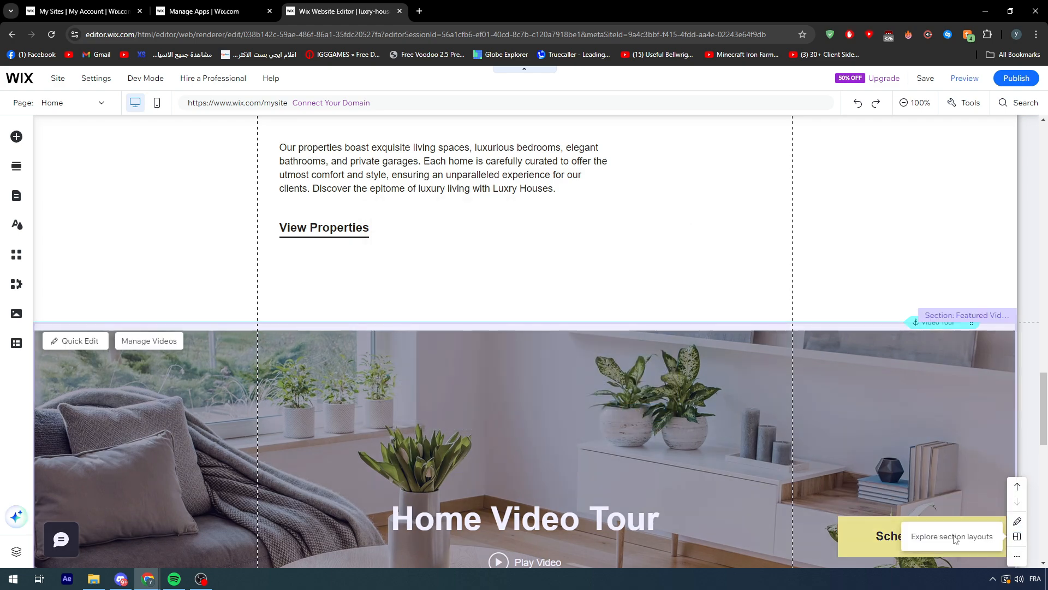
click(1017, 536)
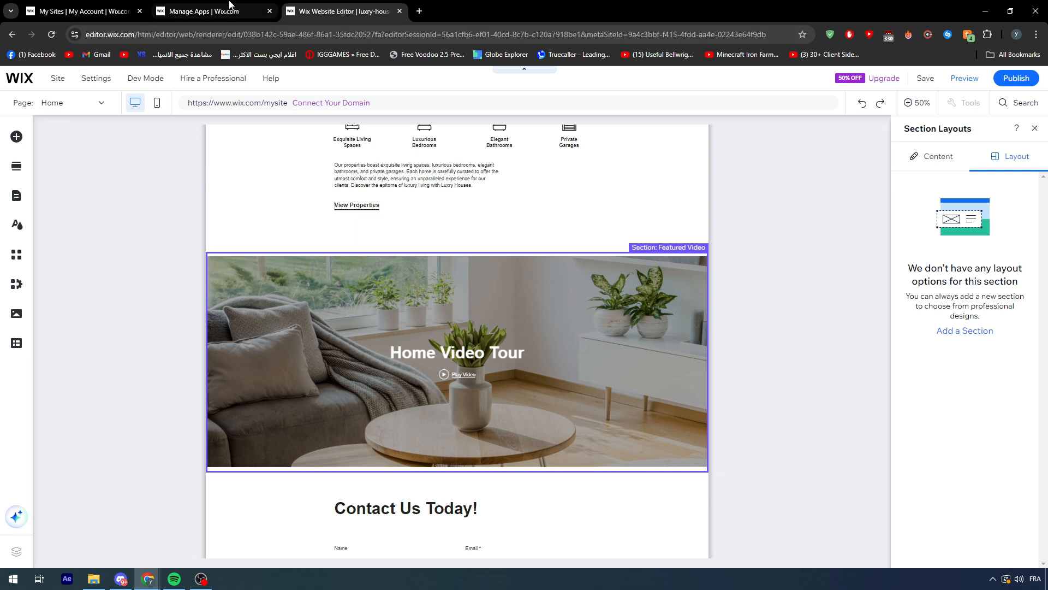
Publish the site from the editor, dismiss the confirmation and return to the dashboard's Manage Apps page.
click(230, 8)
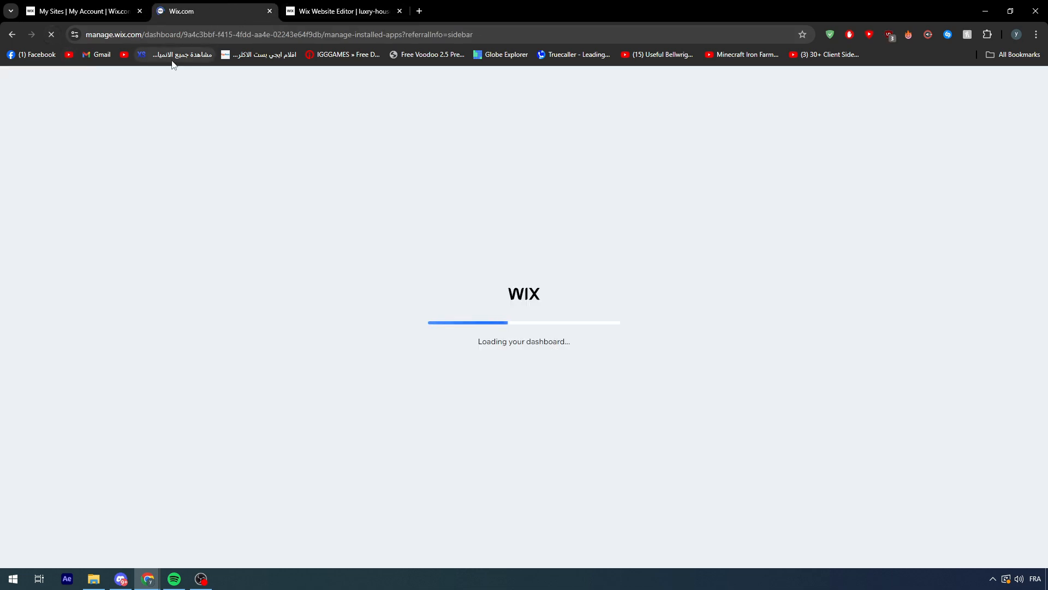
click(327, 11)
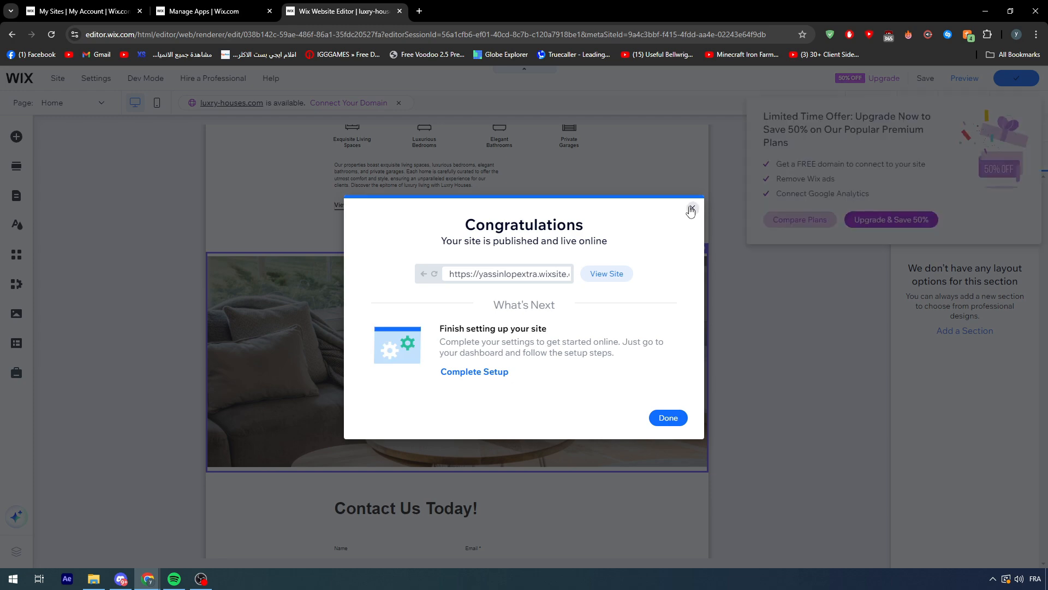
click(692, 209)
click(261, 8)
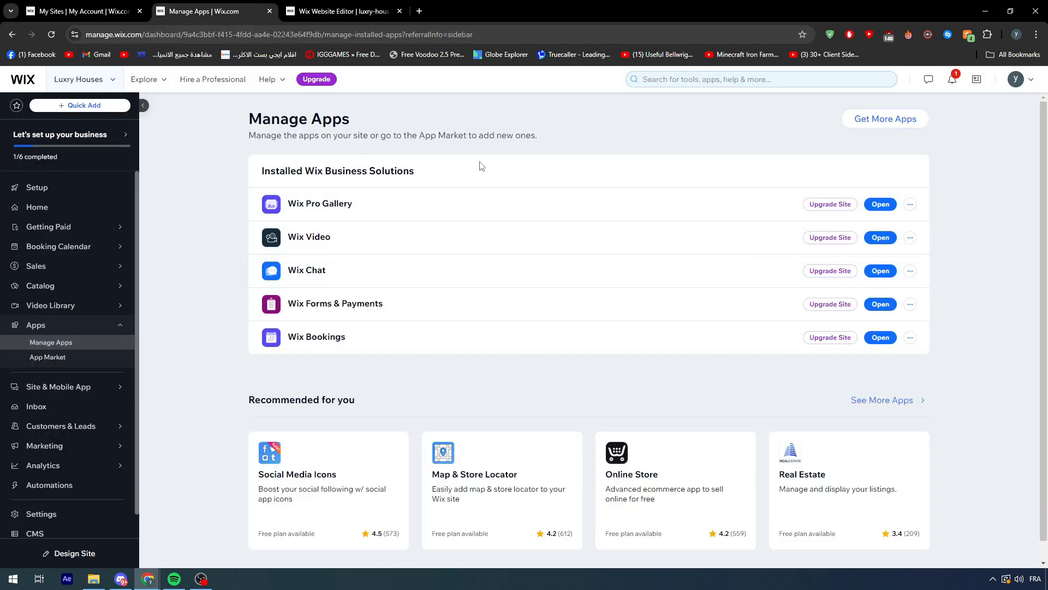